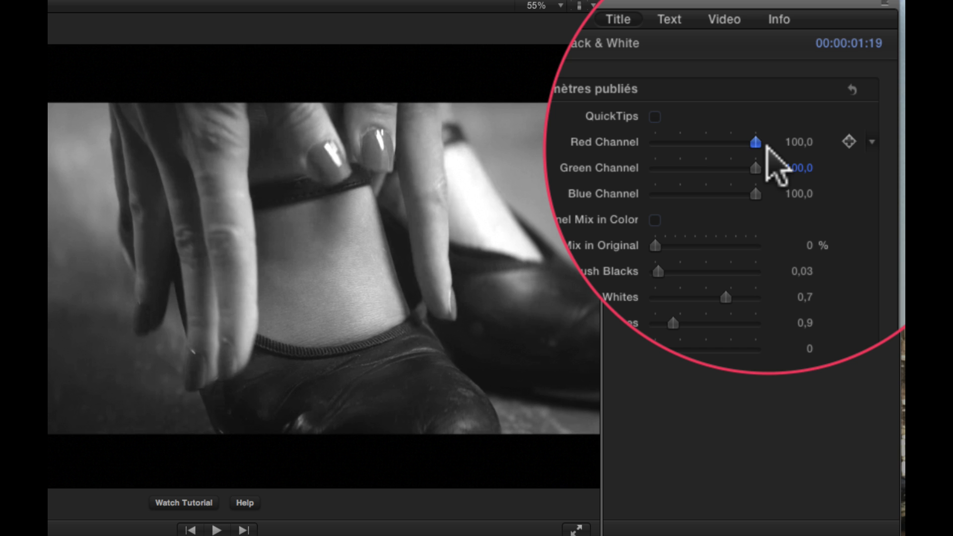
Step: Adjust the Red, Green and Blue channel sliders of the Black & White effect and raise Mix in Original to about 38%
mouse_move(755, 142)
mouse_down()
mouse_move(677, 142)
mouse_move(952, 164)
mouse_move(794, 162)
mouse_move(716, 149)
mouse_move(725, 136)
mouse_up()
mouse_move(793, 116)
mouse_down()
mouse_move(756, 119)
mouse_move(744, 137)
mouse_move(769, 133)
mouse_up()
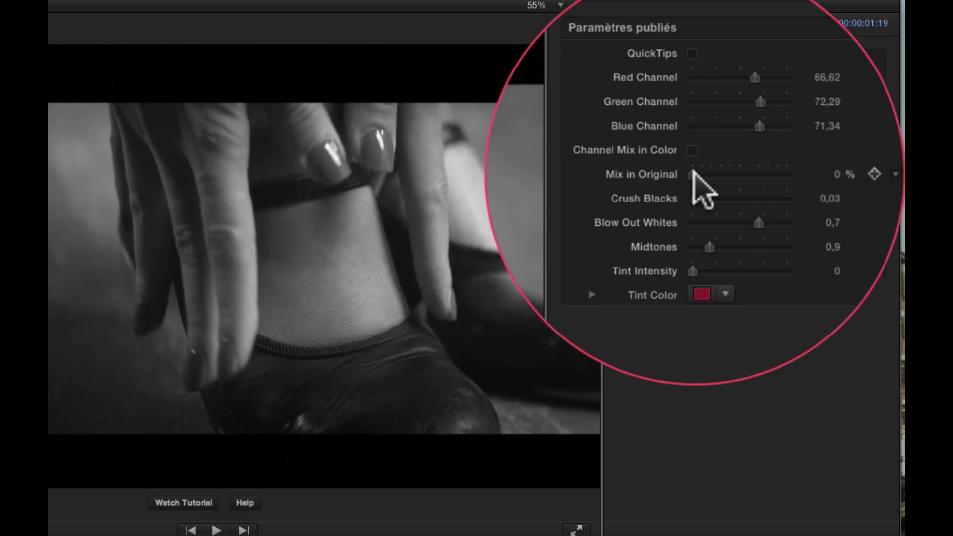
click(677, 190)
click(678, 190)
drag(681, 191, 710, 189)
Step: Set Red Channel to 0 and adjust Crush Blacks, Blow Out Whites and Midtones to about 0.09, 0.56 and 0.63
drag(721, 85, 651, 84)
drag(720, 169, 885, 179)
drag(725, 184, 682, 229)
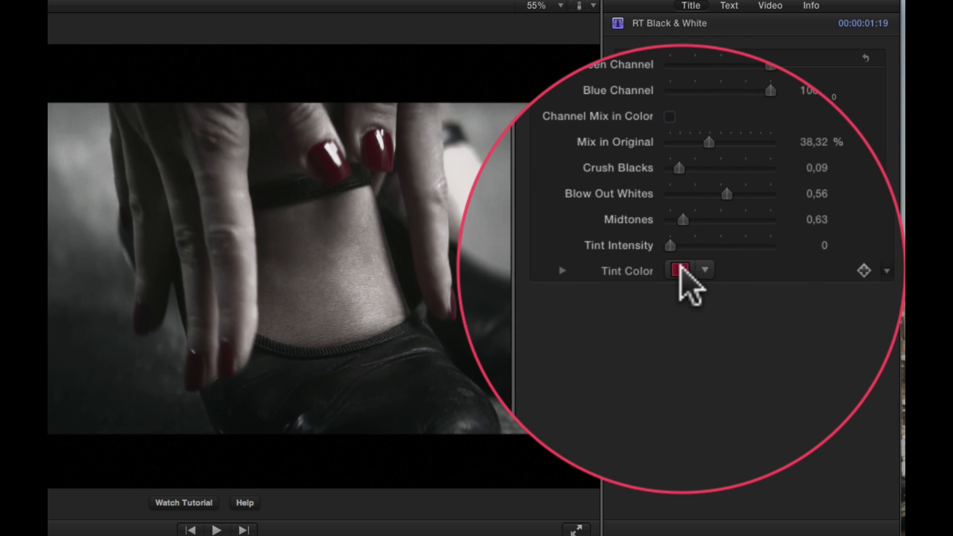
Step: Raise Tint Intensity to 0.8 and pick a blue tint colour from the colour wheel
drag(668, 245, 736, 246)
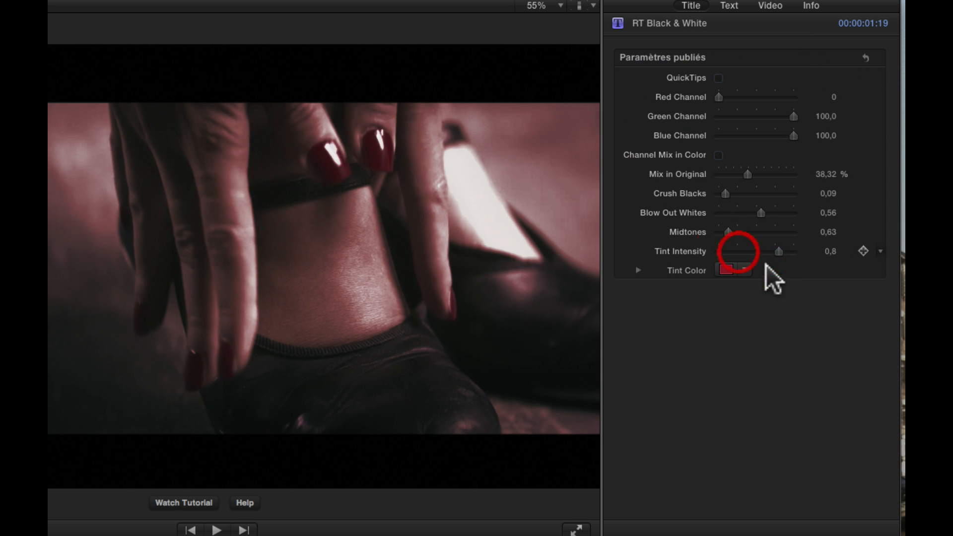
click(724, 269)
click(699, 469)
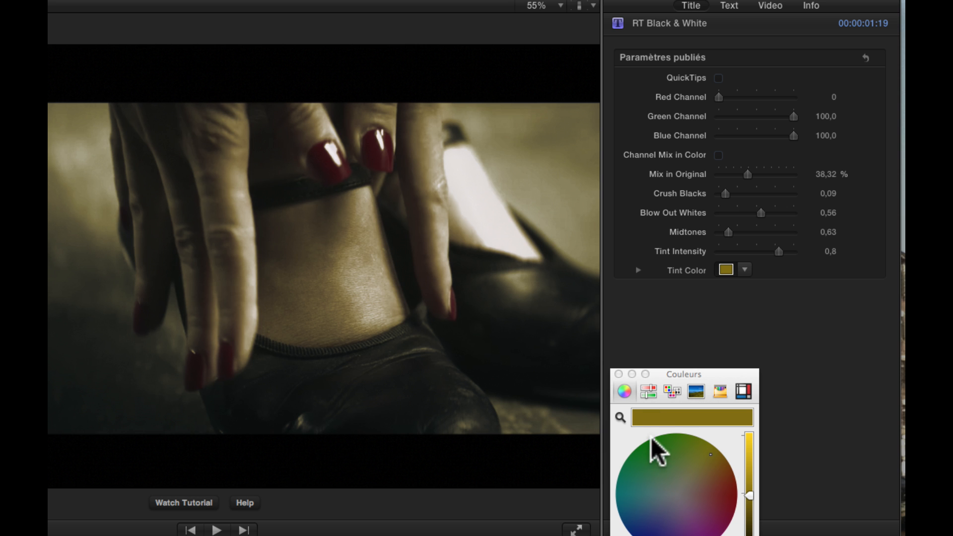
click(654, 531)
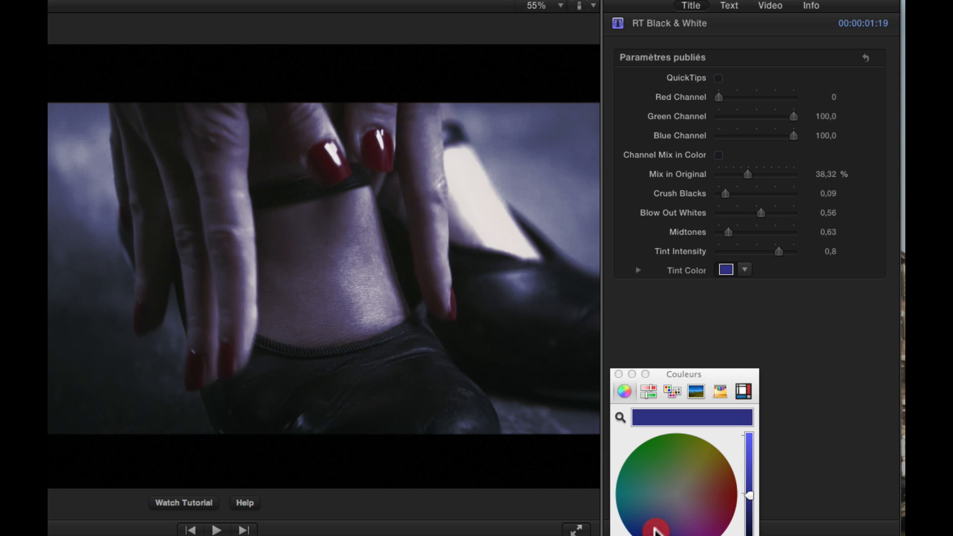
drag(654, 528, 660, 519)
click(648, 491)
drag(644, 484, 642, 511)
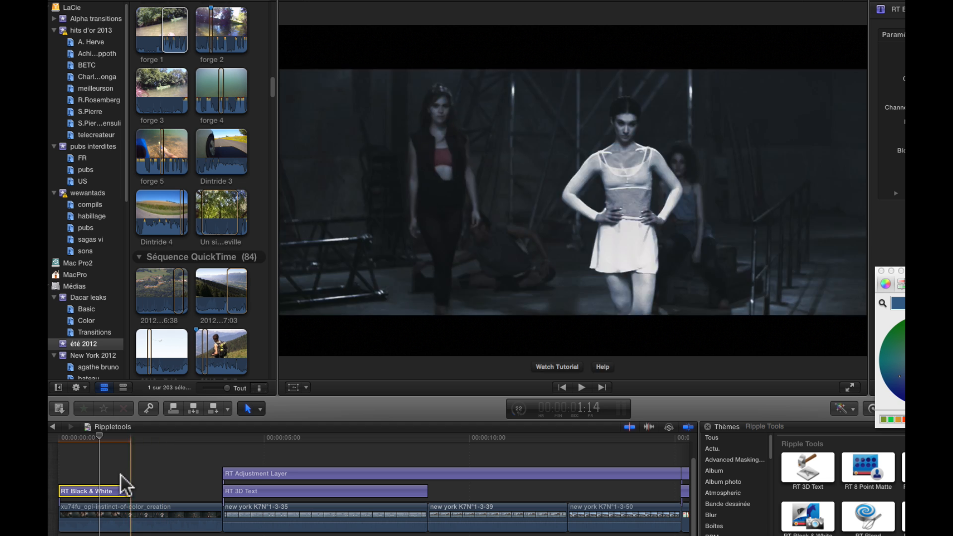
Step: Extend the RT Black & White clip on the timeline so it ends where the RT 3D Text clip starts
drag(125, 487, 221, 492)
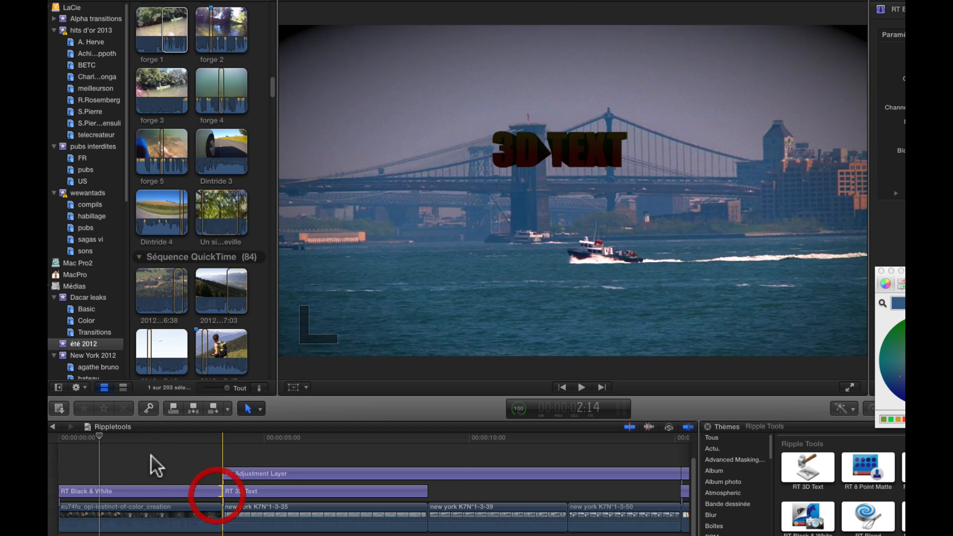
drag(110, 441, 215, 435)
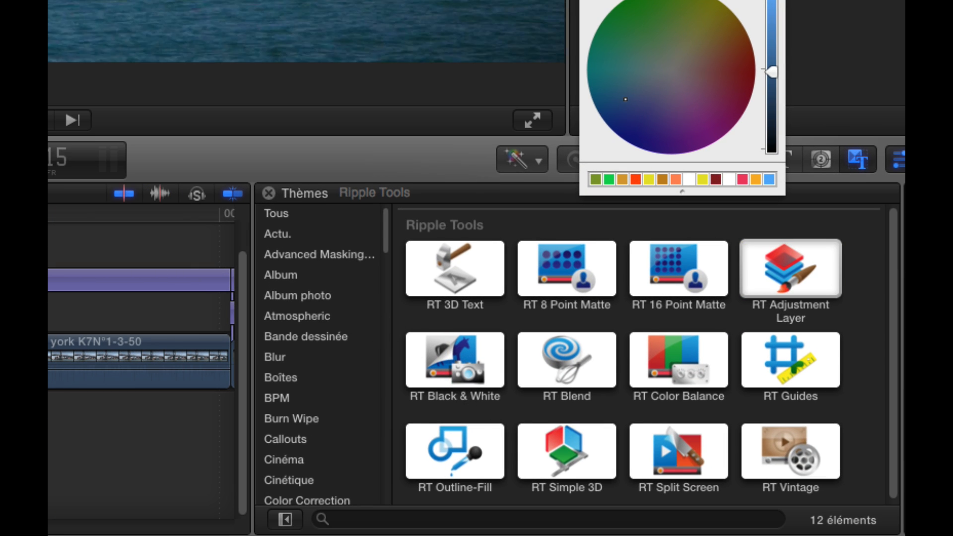
Step: Connect an RT Blend effect spanning the whole new york K7N°3-1-6 clip
scroll(141, 343, right, 10)
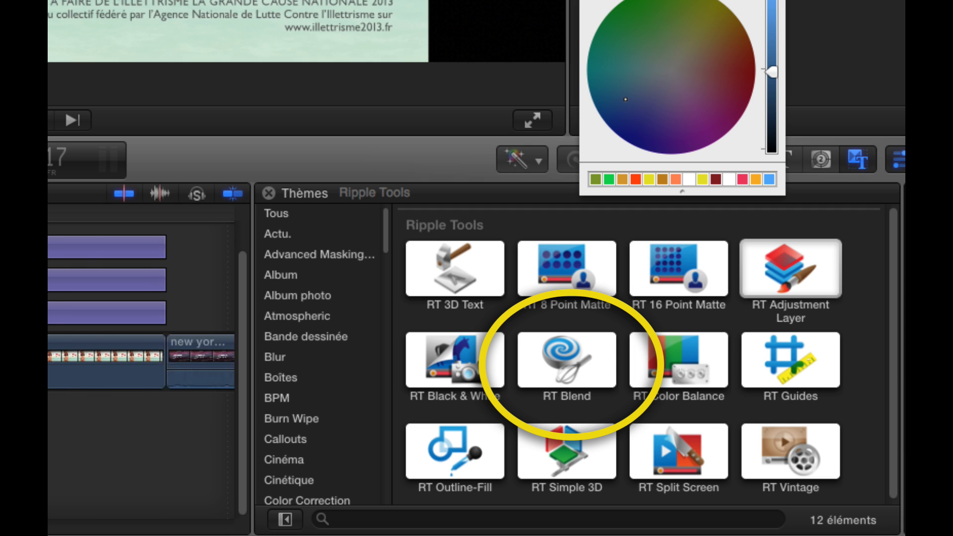
scroll(141, 343, right, 10)
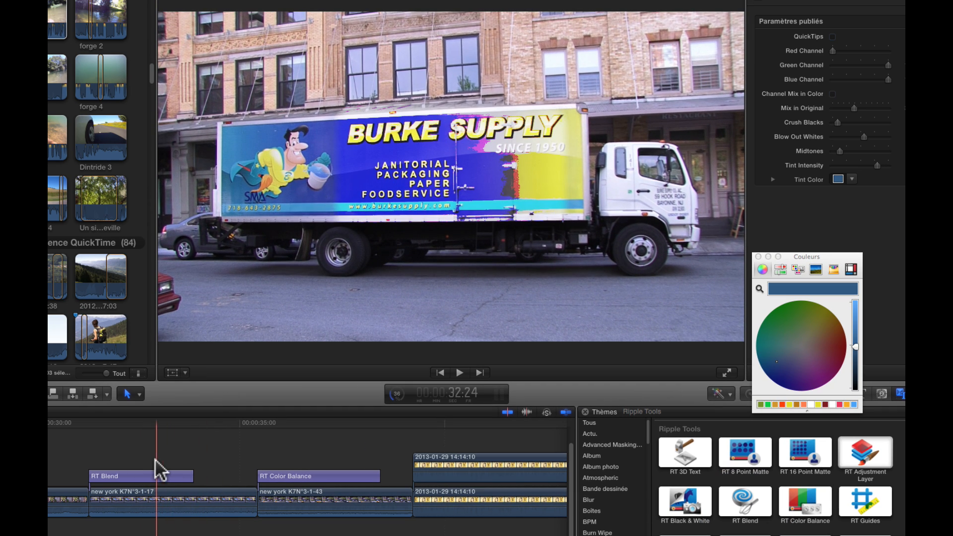
scroll(185, 463, left, 8)
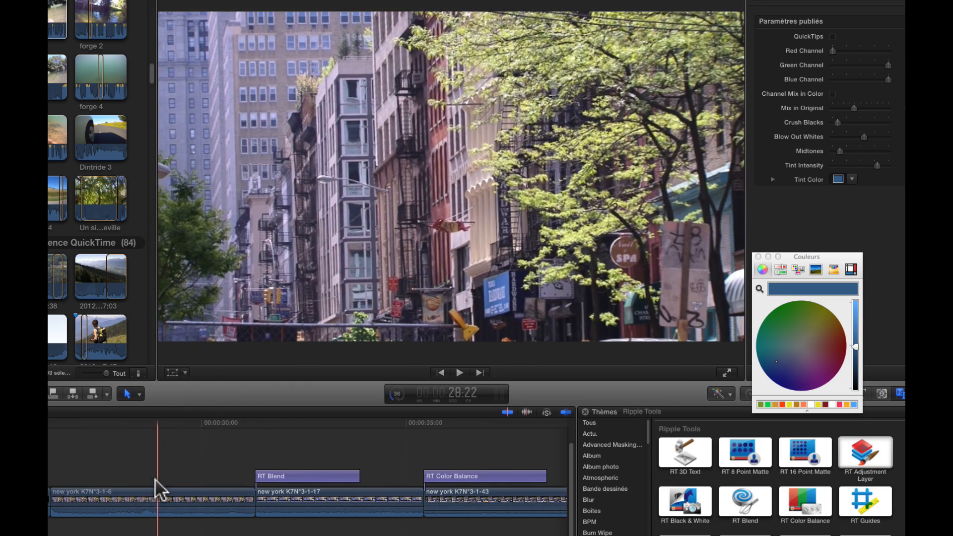
click(140, 499)
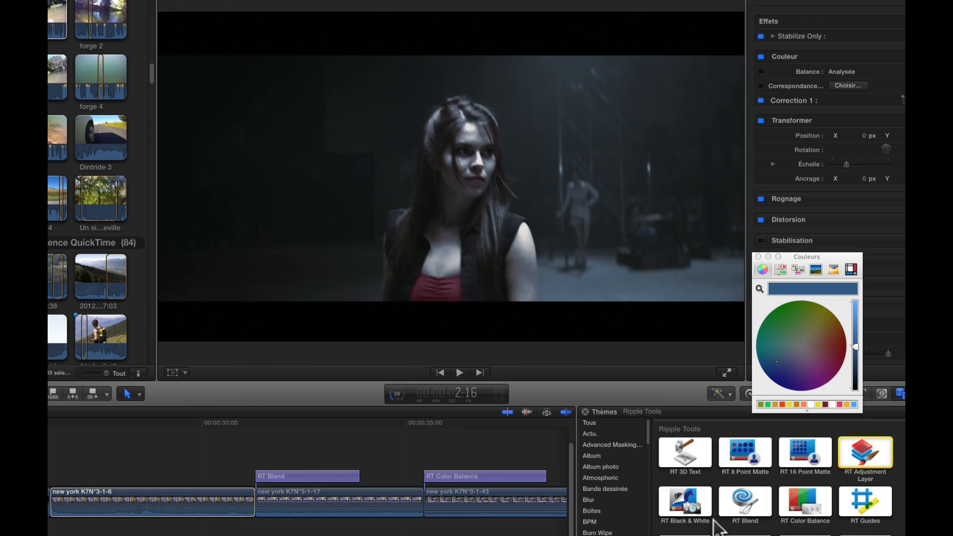
key(x)
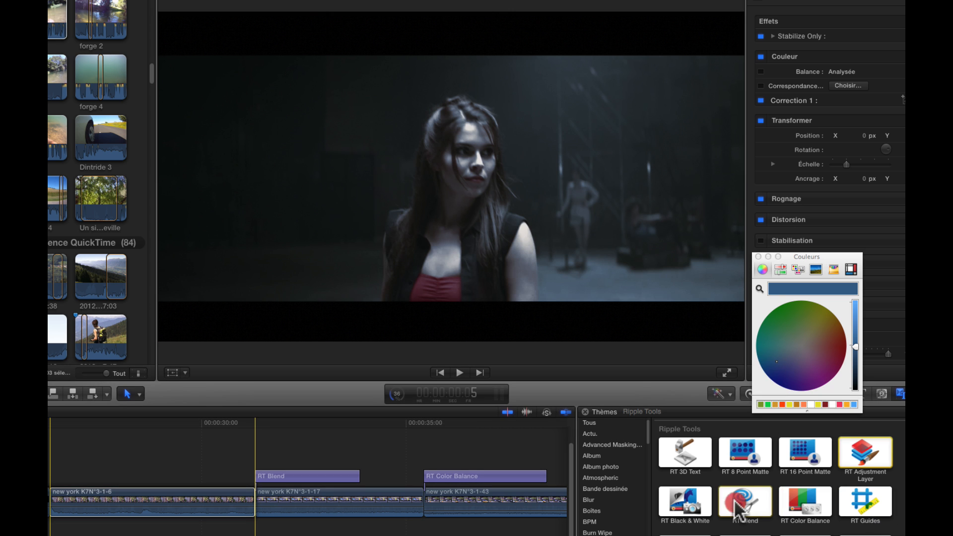
key(q)
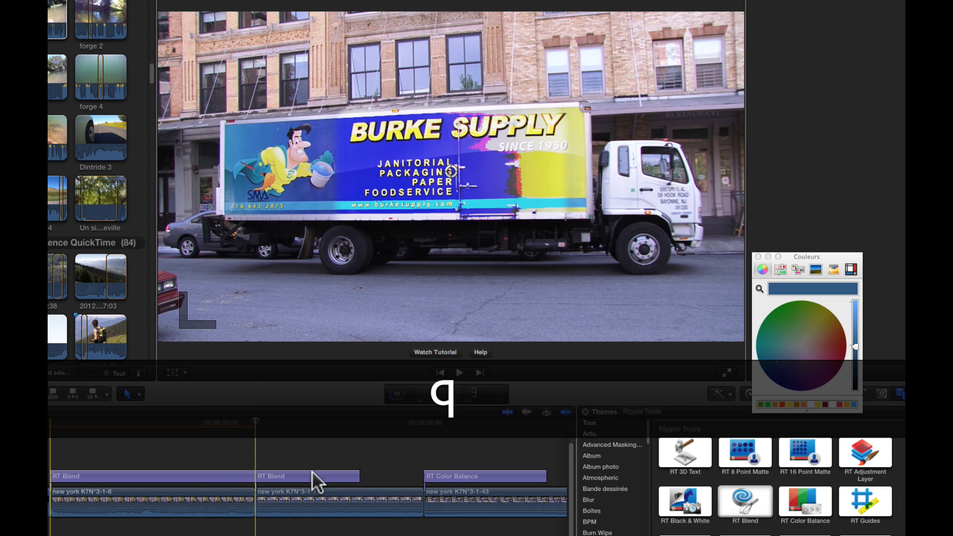
Step: Trim the end of the new RT Blend clip to make it shorter
click(166, 471)
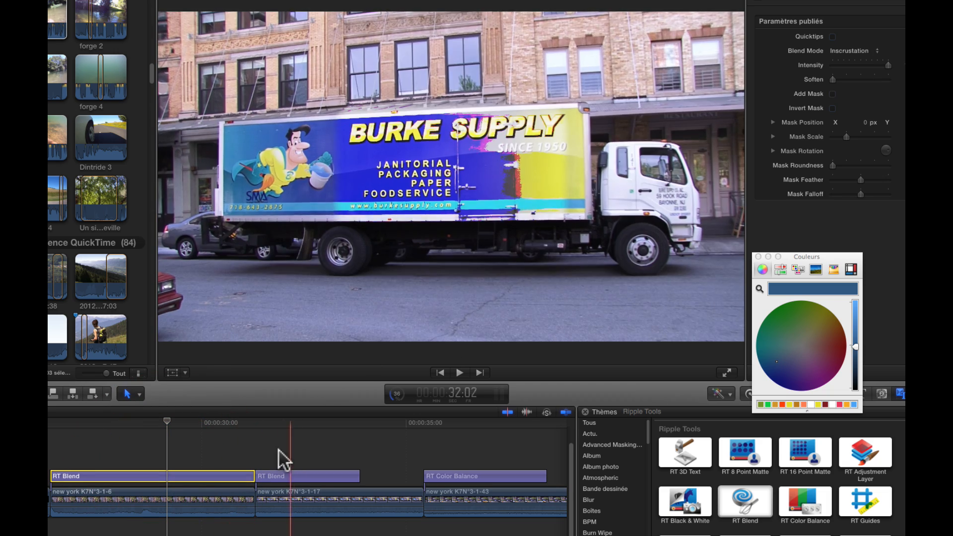
drag(253, 476, 188, 476)
mouse_move(166, 422)
mouse_down()
mouse_move(216, 421)
mouse_move(156, 430)
mouse_up()
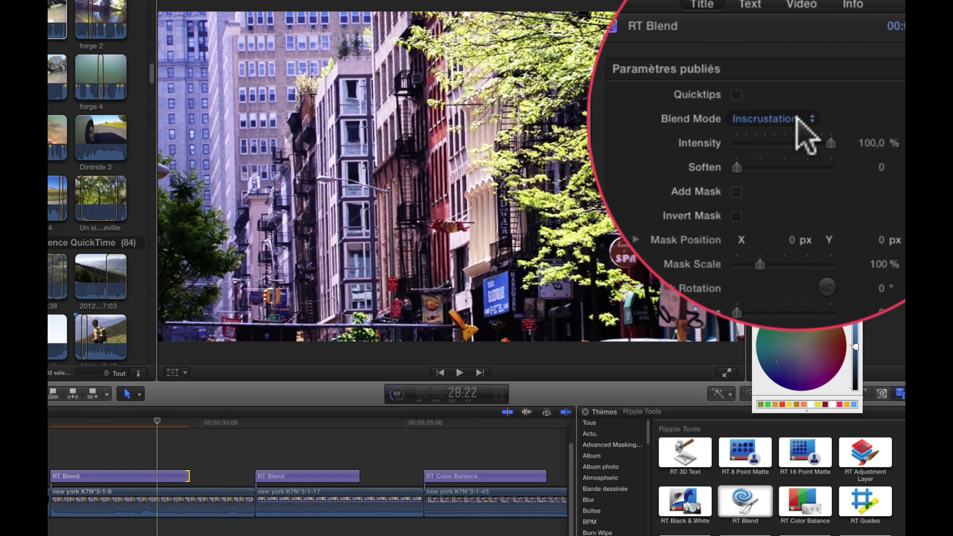
Step: Try the Lumière tamisée and Ajouter blend modes on the RT Blend clip
click(796, 117)
click(793, 128)
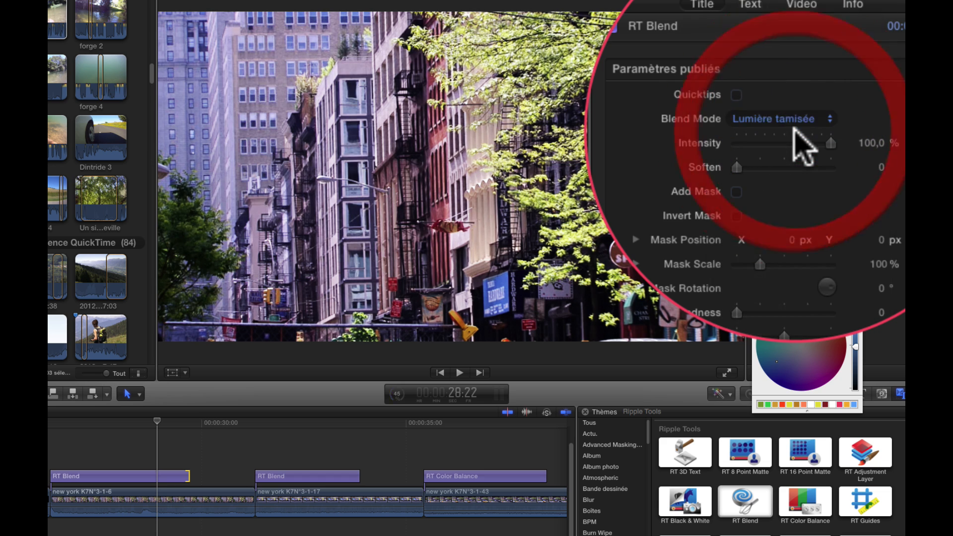
click(803, 120)
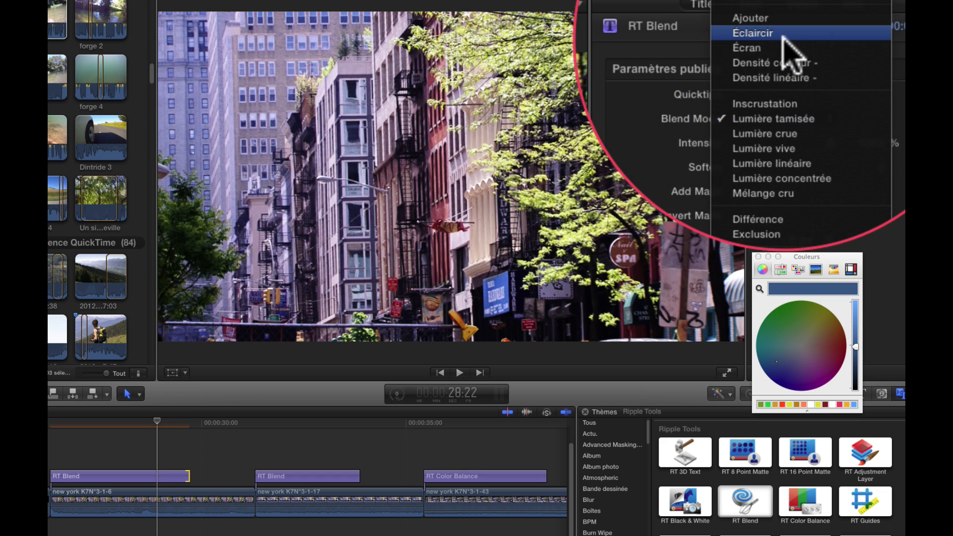
click(783, 20)
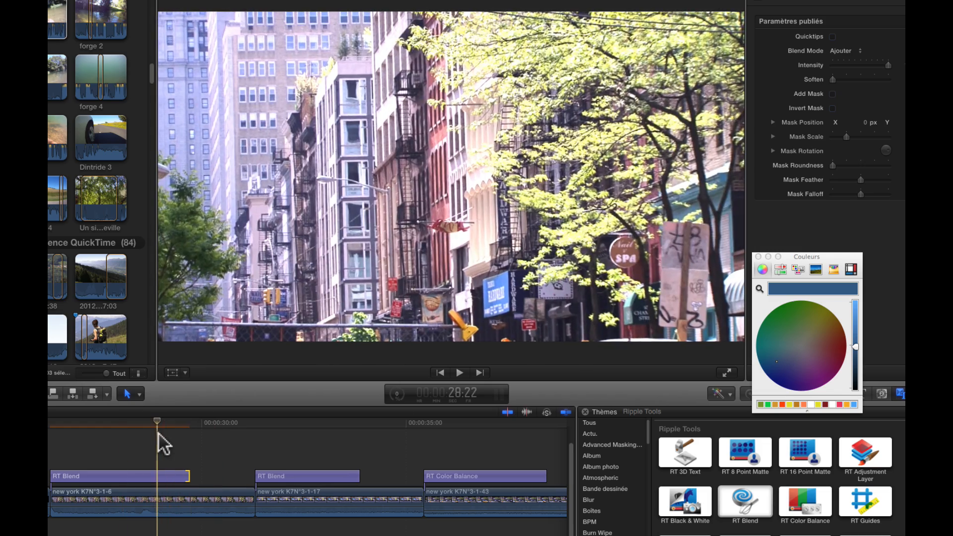
click(159, 432)
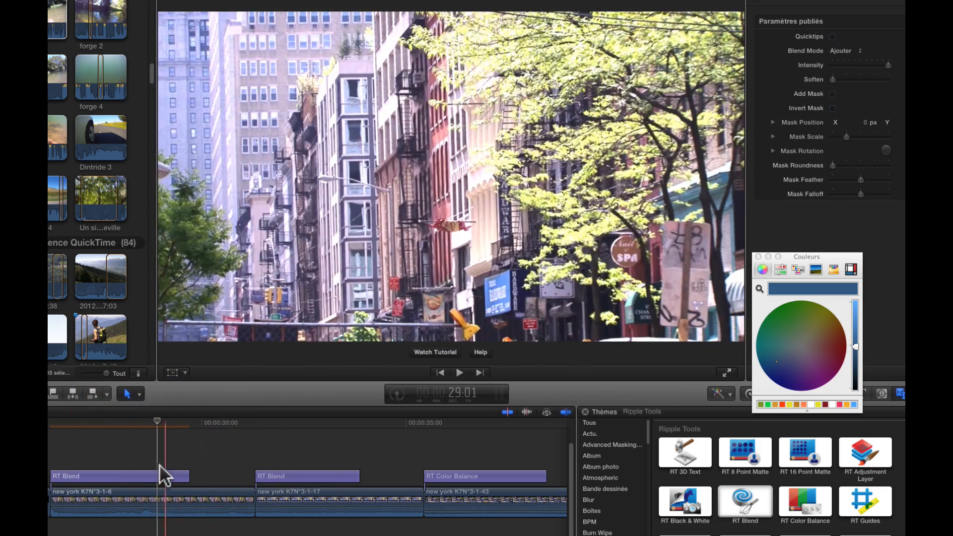
click(147, 475)
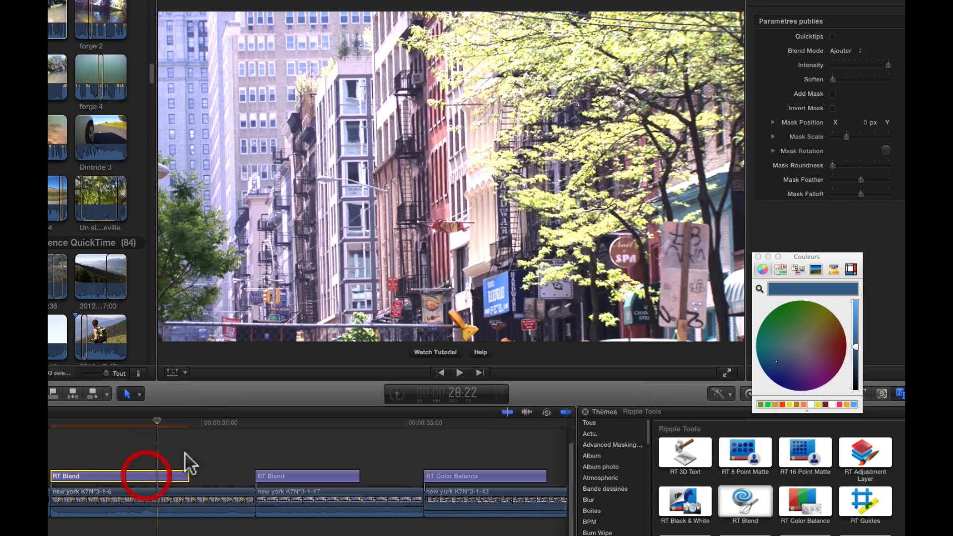
Step: Try the Éclaircir, Écran, Soustraire and Obscurcir blend modes on the RT Blend clip
click(855, 49)
click(856, 59)
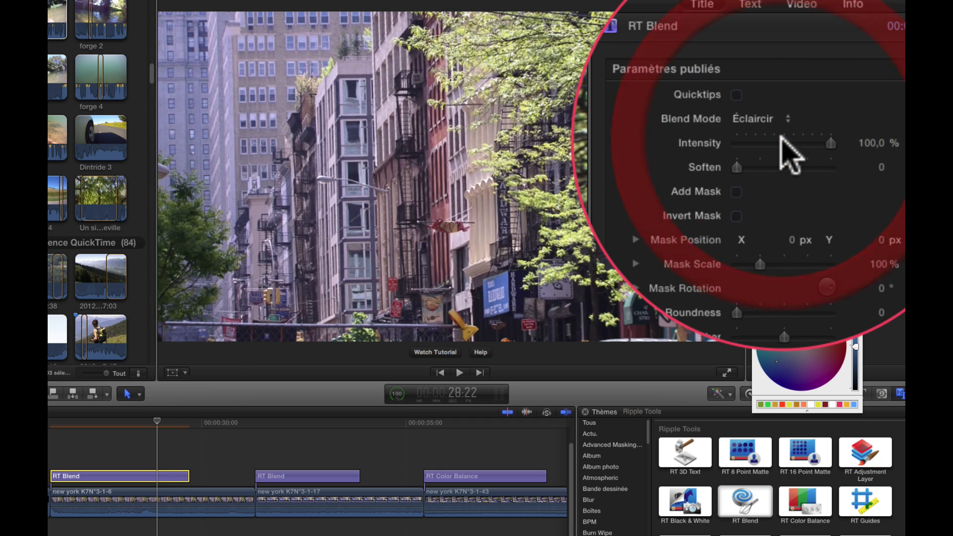
click(786, 119)
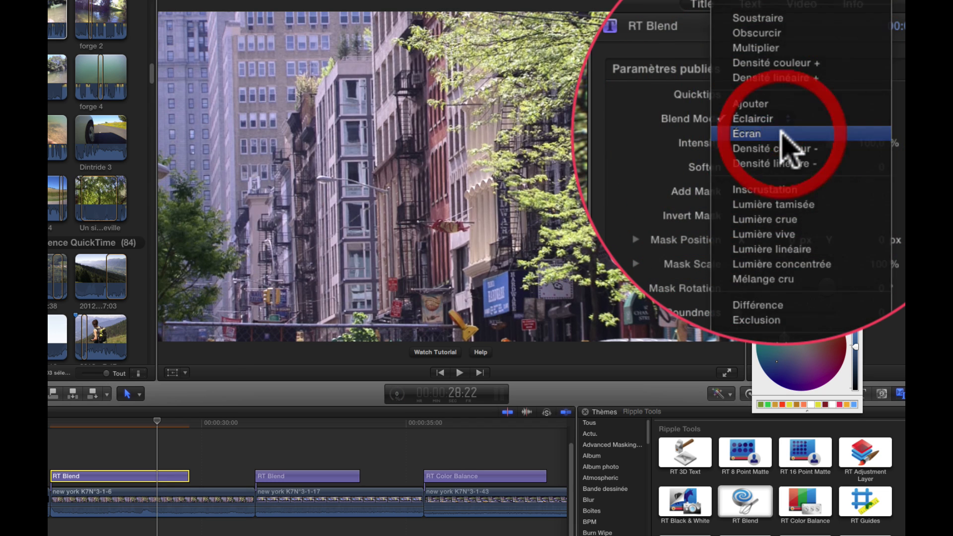
click(781, 132)
click(775, 122)
click(777, 131)
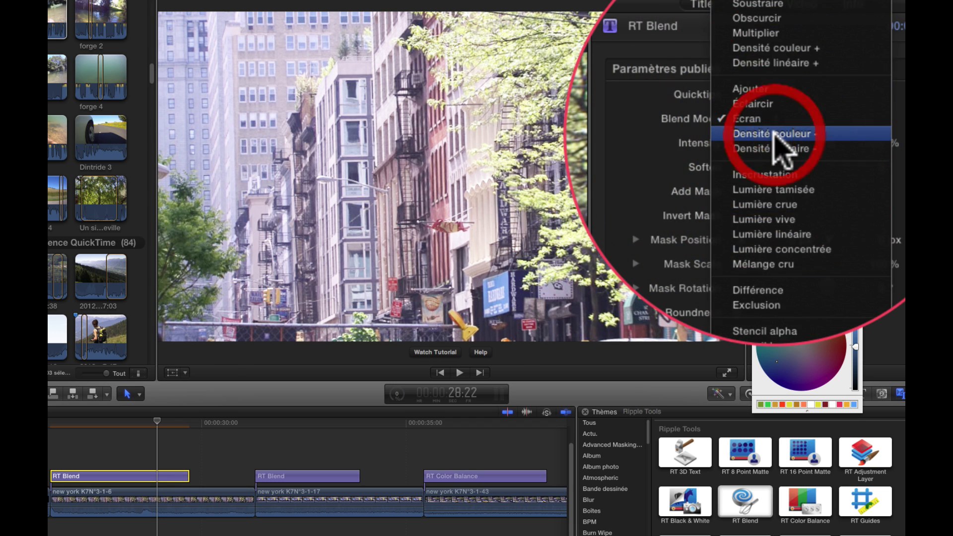
click(776, 121)
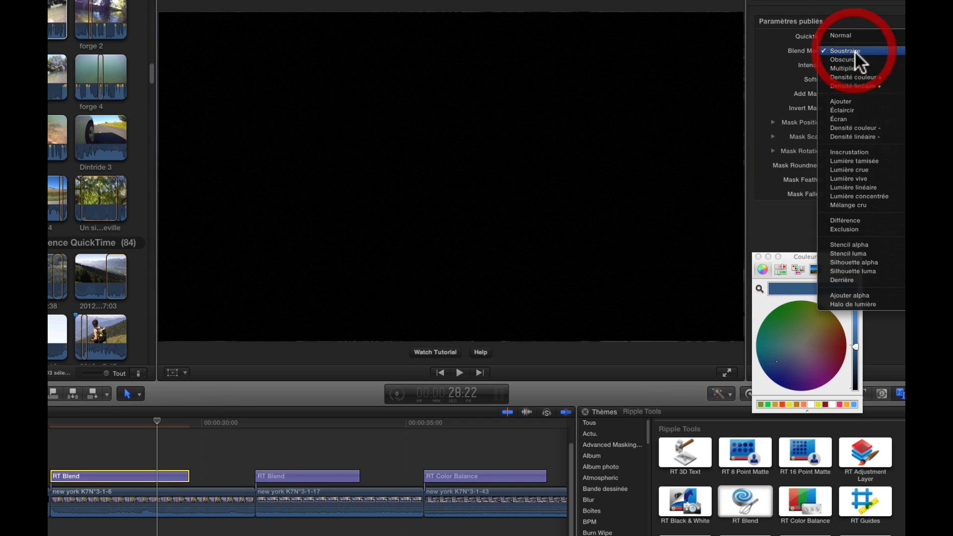
click(853, 57)
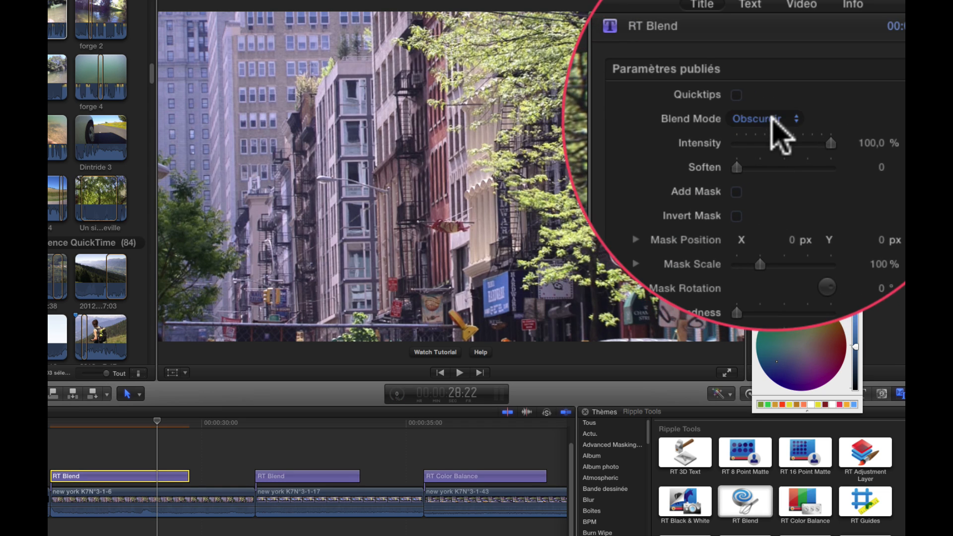
Step: Try the Écran, Inscrustation and Lumière linéaire blend modes on the RT Blend clip
click(774, 121)
click(762, 159)
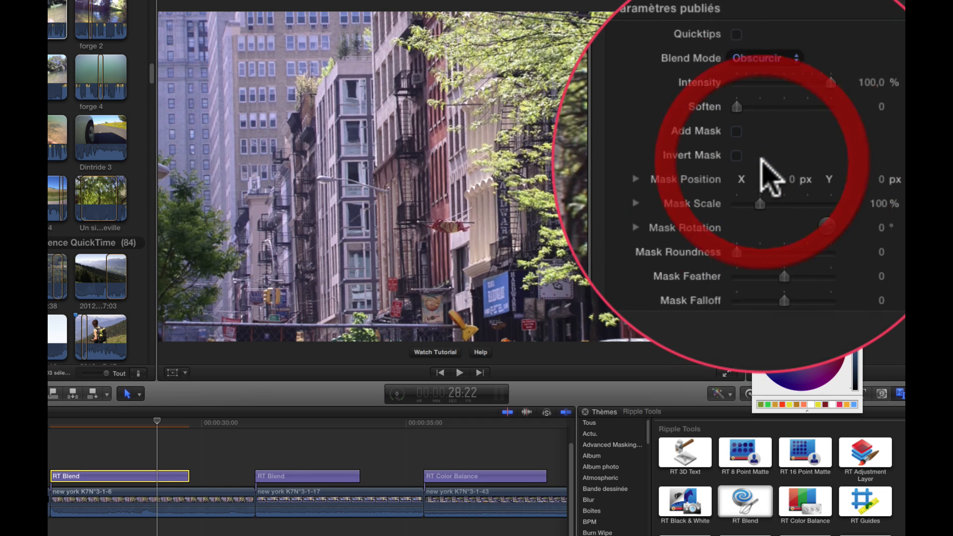
click(762, 116)
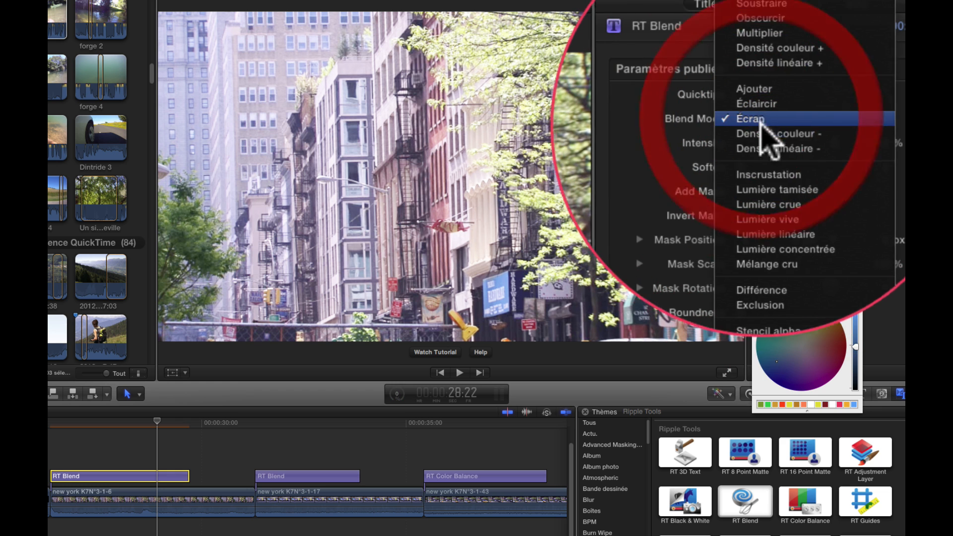
click(762, 165)
click(776, 119)
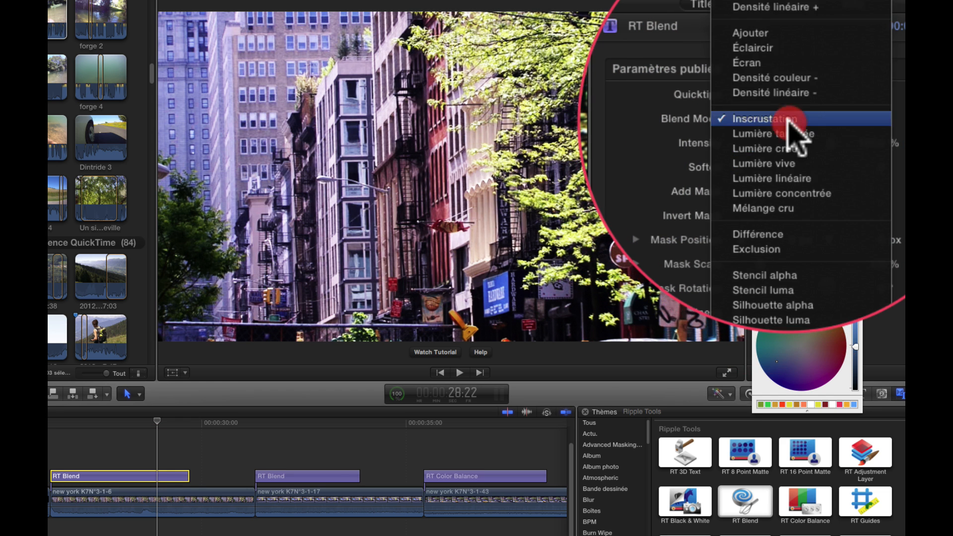
click(789, 166)
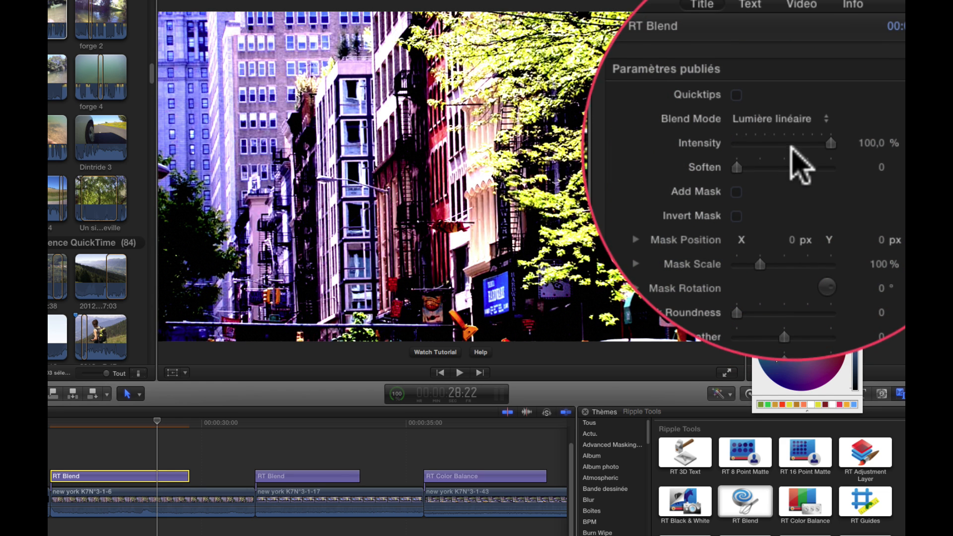
Step: Set the RT Blend's Blend Mode to Lumière vive and lower Intensity to about 97.4%
click(792, 118)
click(797, 102)
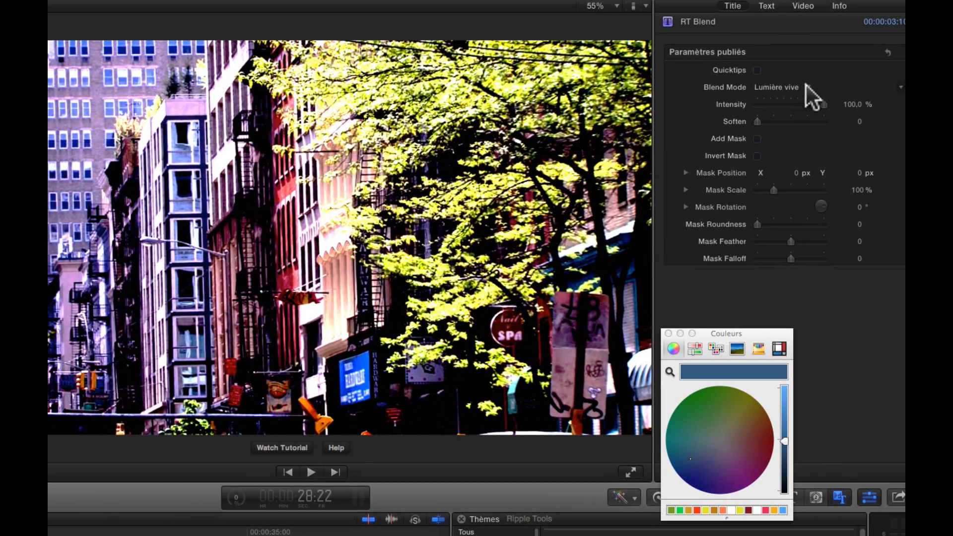
drag(823, 104, 701, 103)
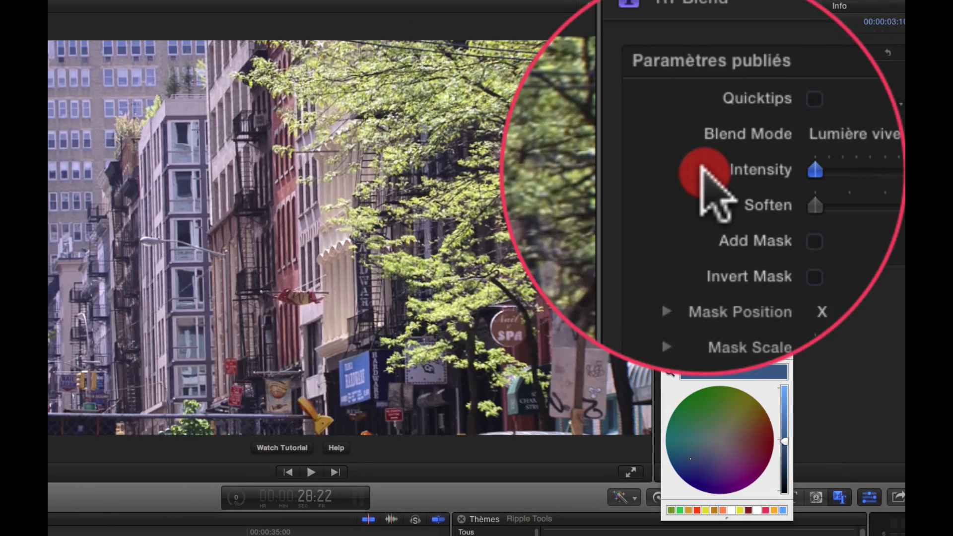
Step: Set the RT Blend's Soften value to about 34
drag(702, 168, 794, 170)
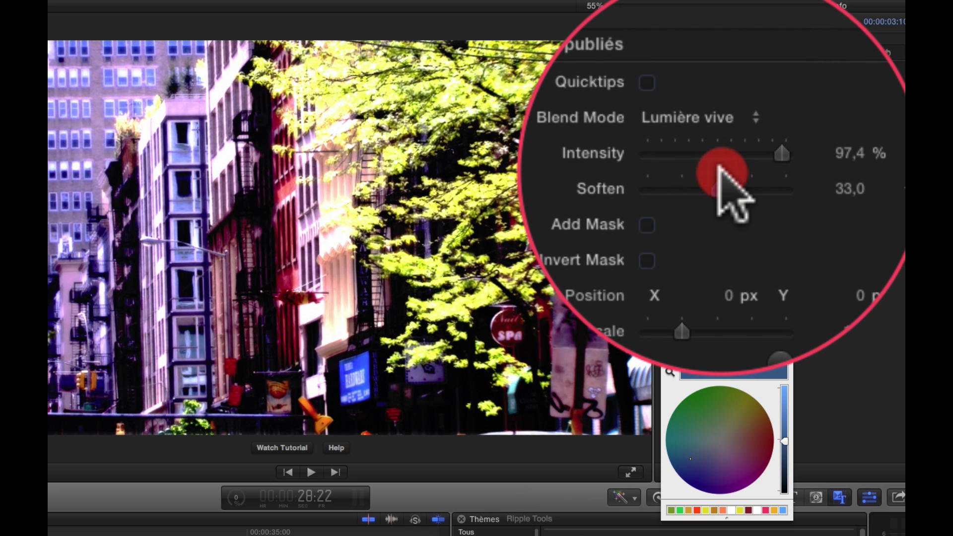
drag(720, 168, 721, 168)
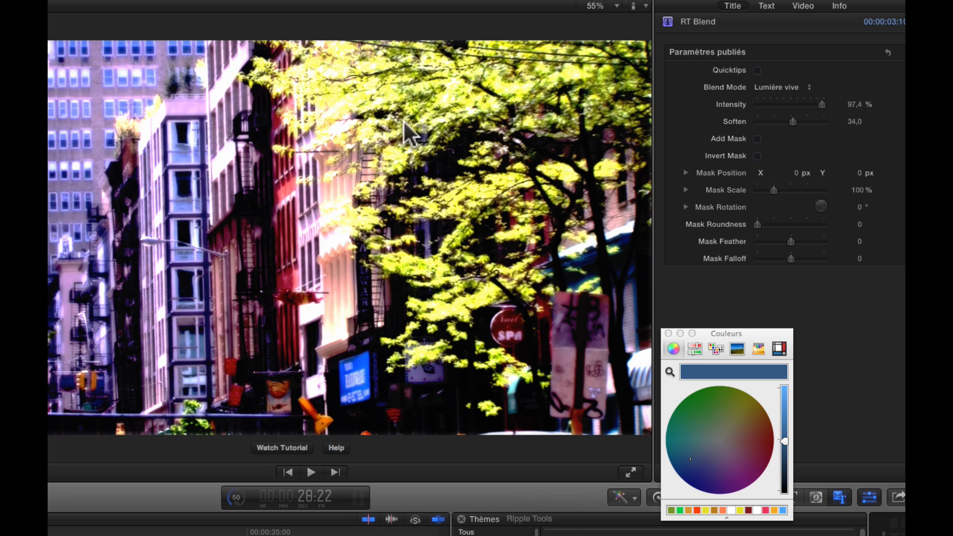
drag(799, 119, 792, 120)
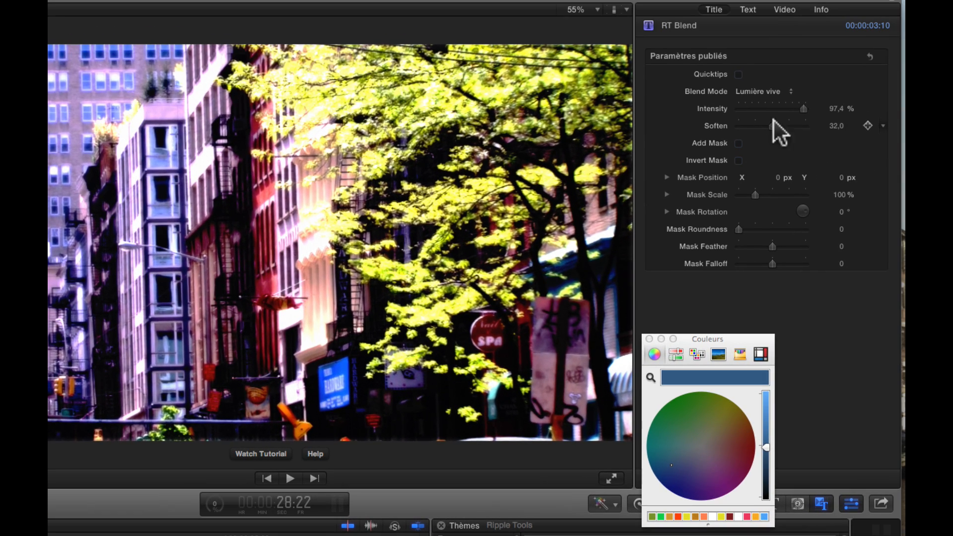
Step: Select the second RT Blend clip on the timeline
drag(799, 107, 796, 106)
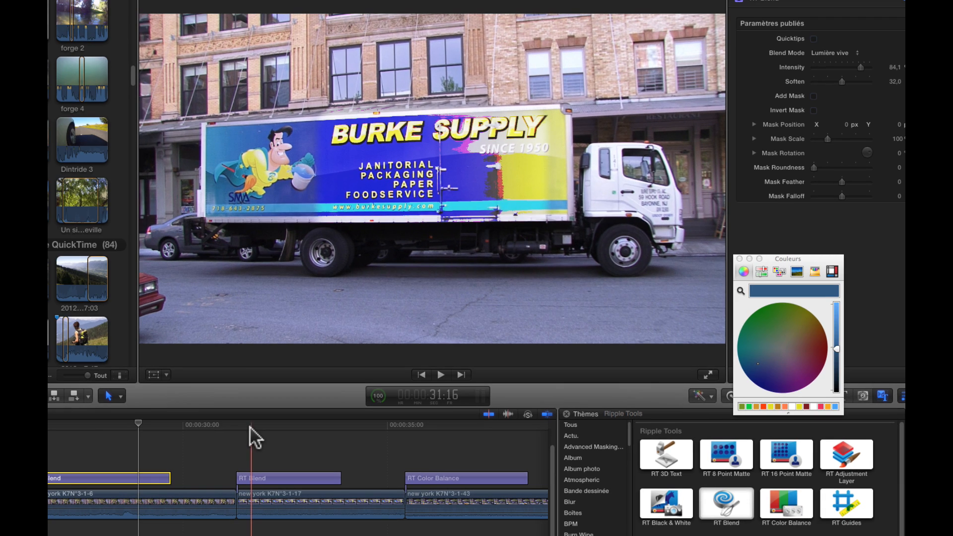
click(281, 424)
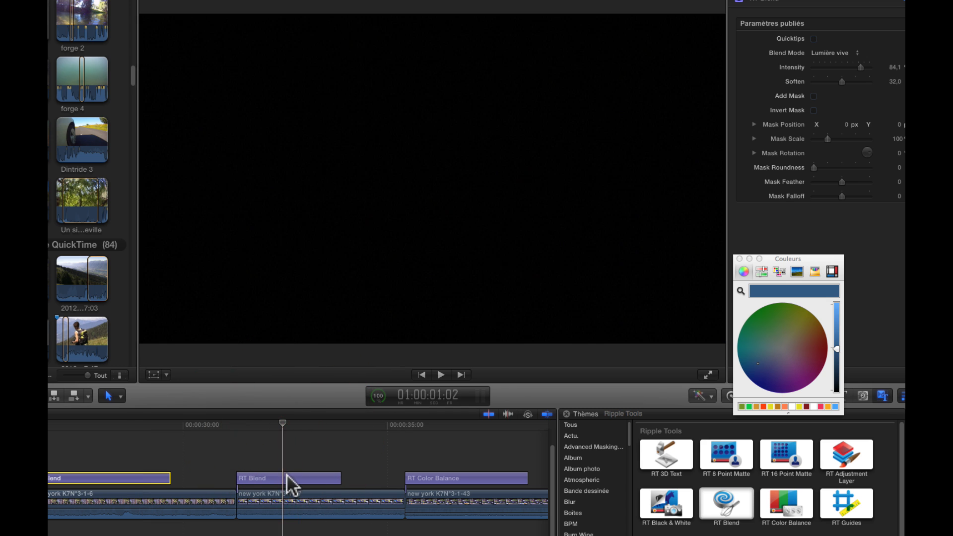
click(290, 481)
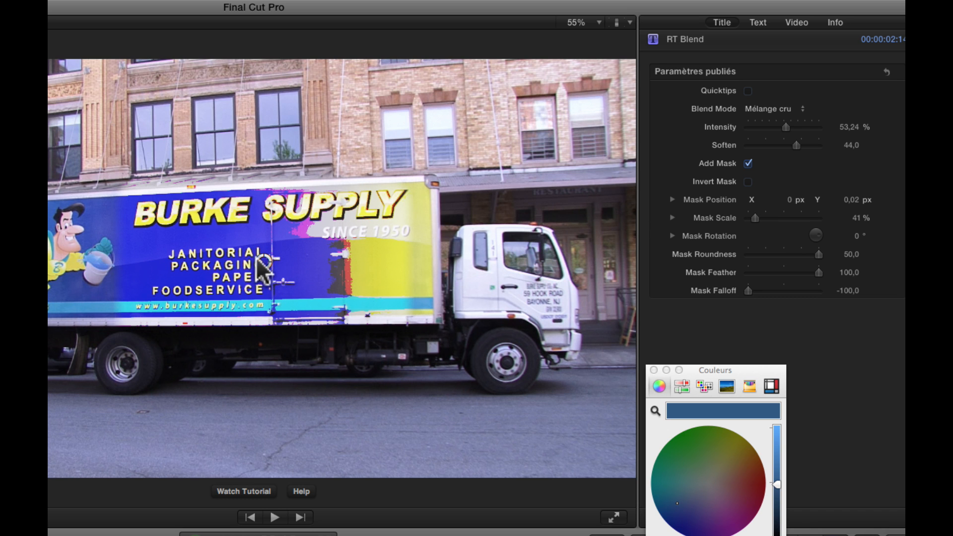
Step: Move the RT Blend mask onto the truck's sign and lower its Intensity to about 44.4%
drag(263, 267, 281, 248)
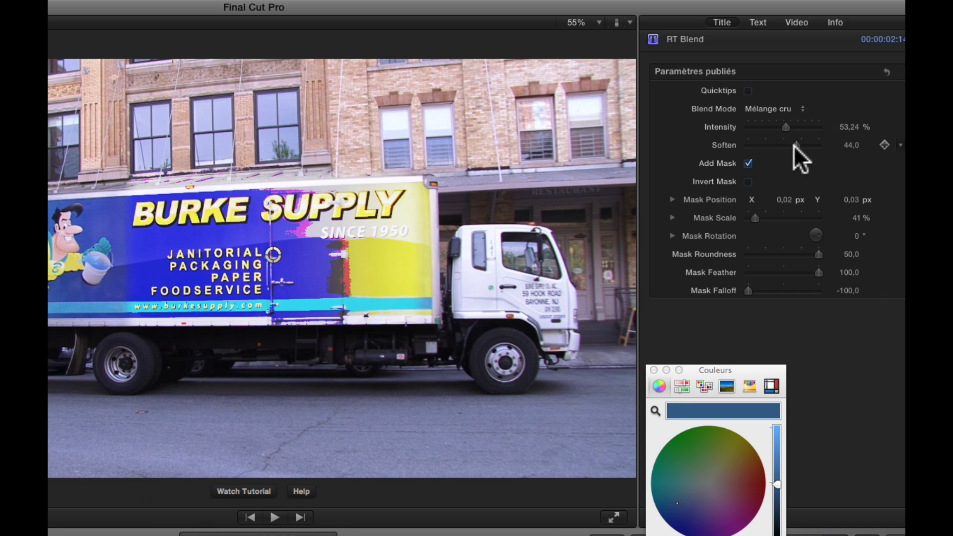
mouse_move(788, 128)
mouse_down()
mouse_move(822, 128)
mouse_move(776, 128)
mouse_move(786, 128)
mouse_up()
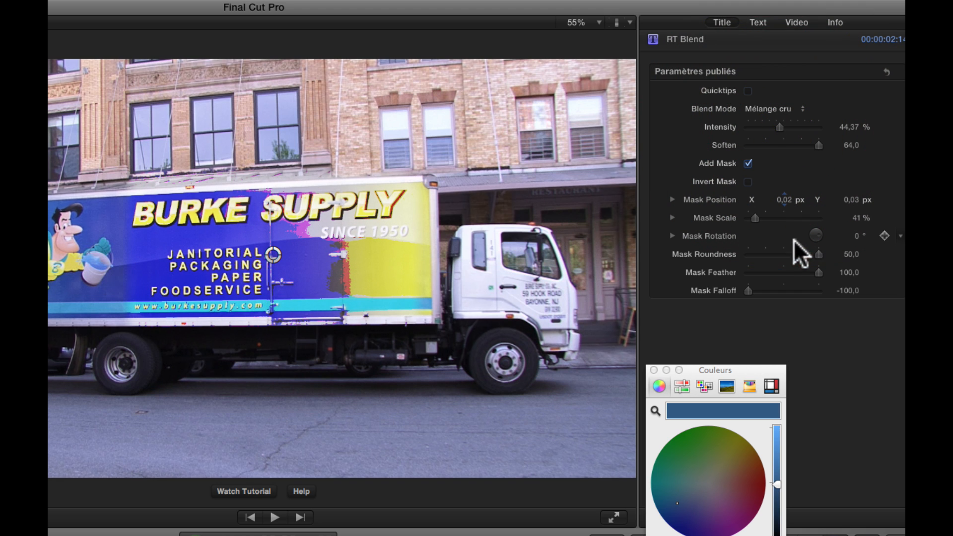
drag(819, 270, 900, 268)
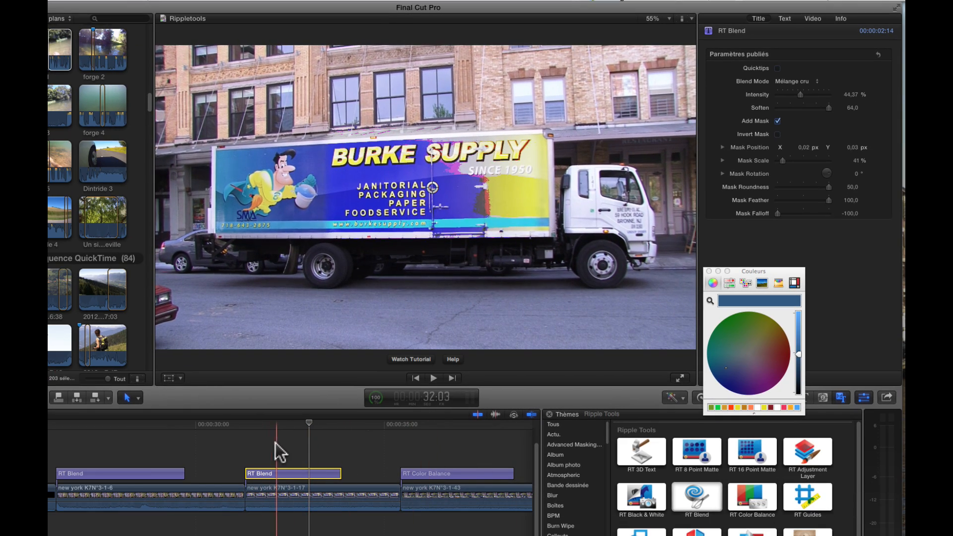
Step: Scroll along the timeline and select the RT Color Balance clip
scroll(350, 447, left, 1)
scroll(350, 447, right, 10)
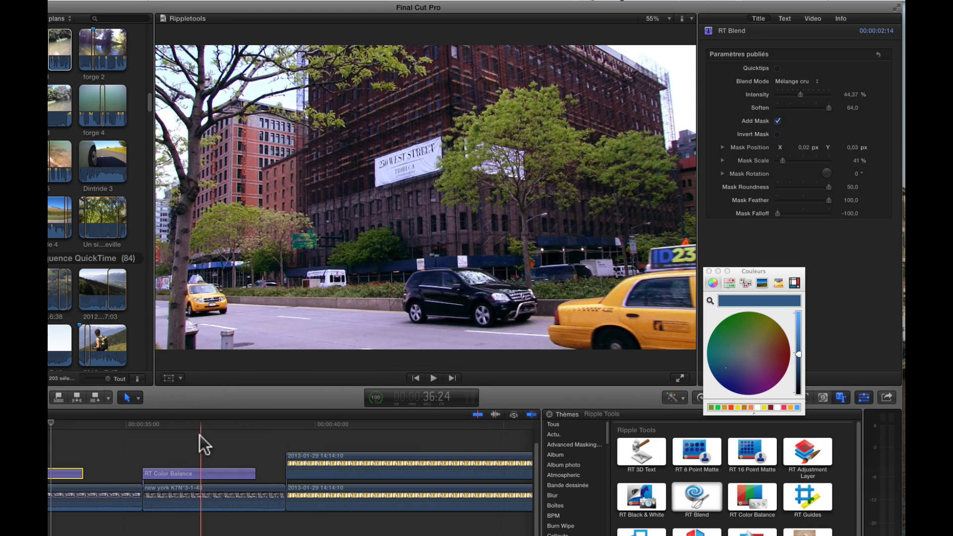
click(201, 474)
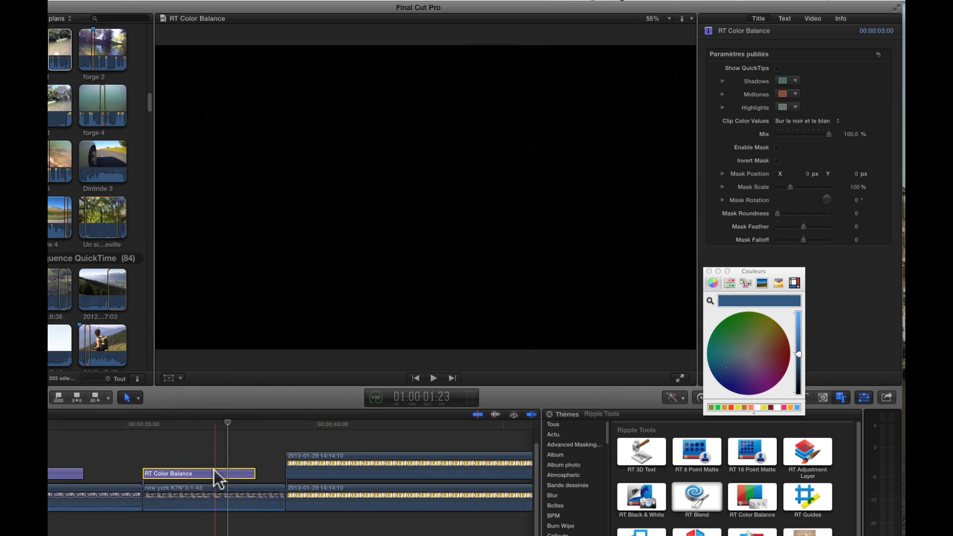
click(216, 472)
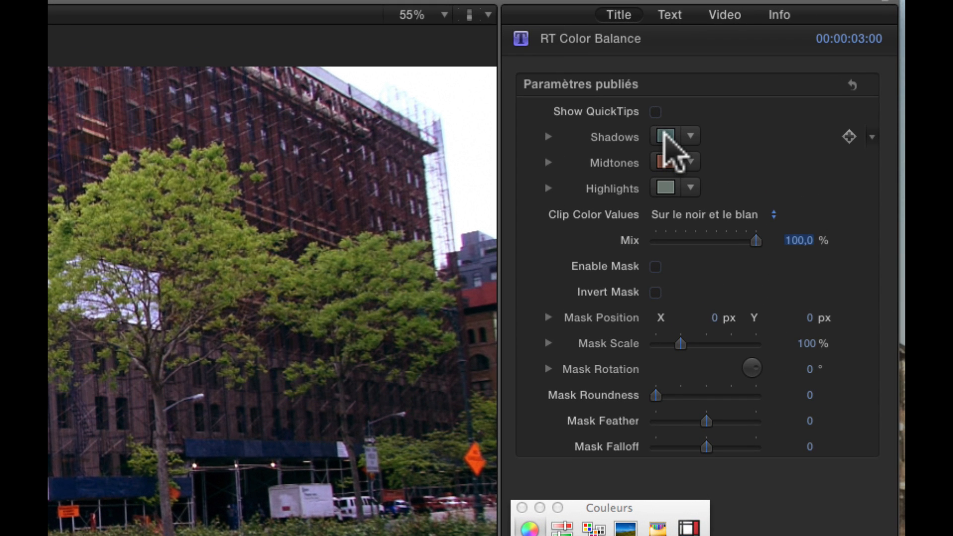
Step: Inspect the clip's Correction 1 color board in the Video inspector, then return to its title parameters
click(776, 93)
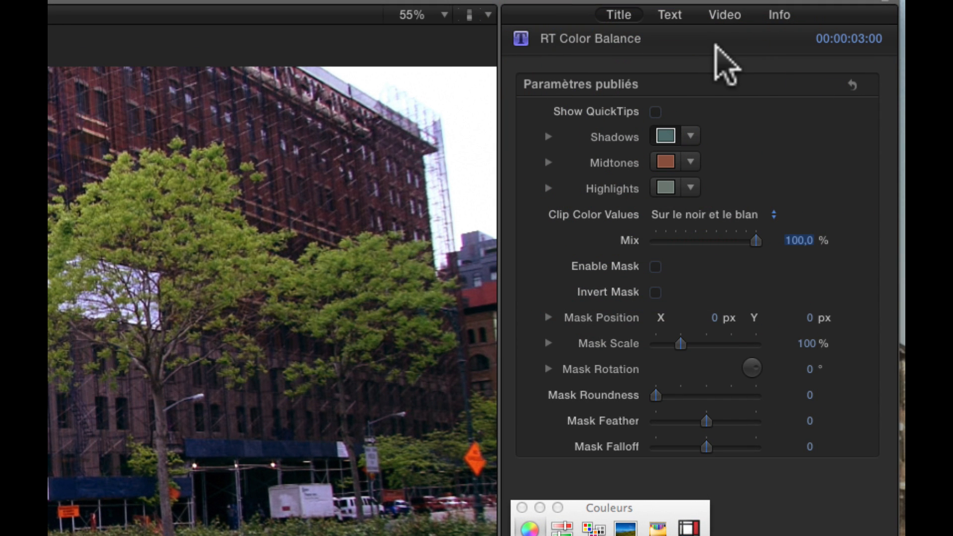
click(725, 15)
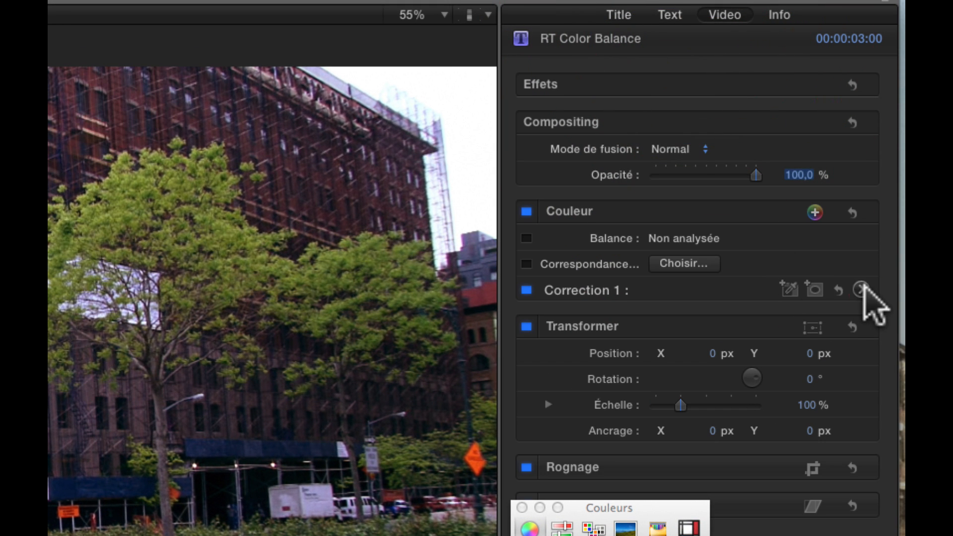
click(860, 289)
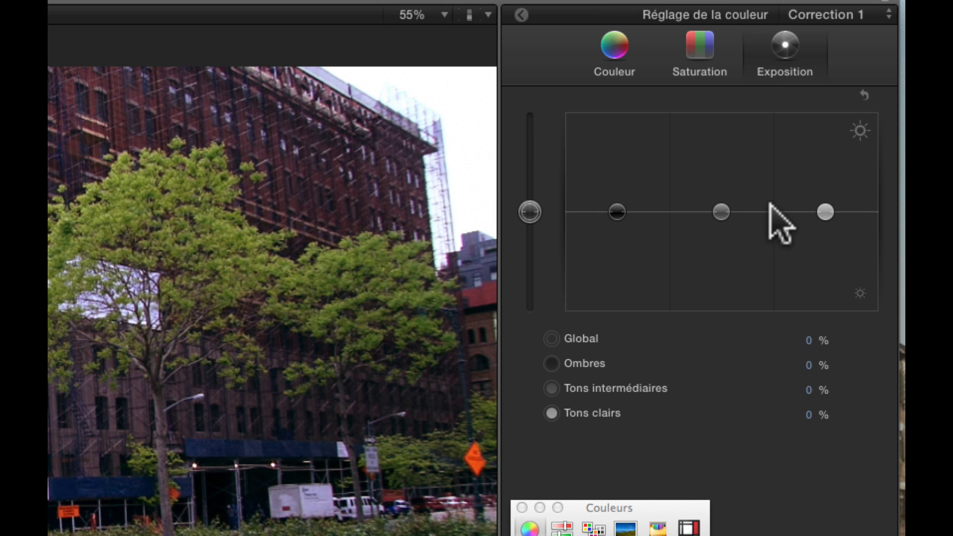
click(519, 14)
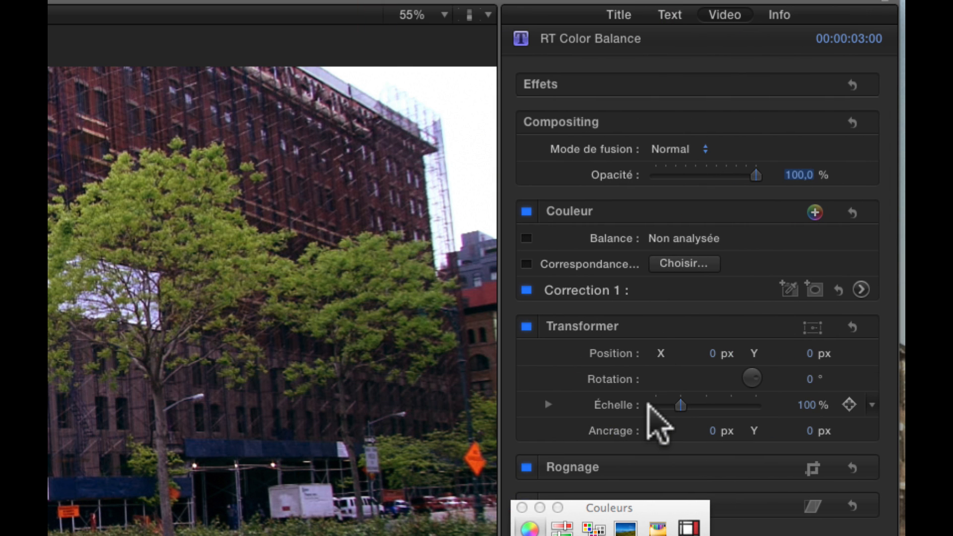
click(615, 14)
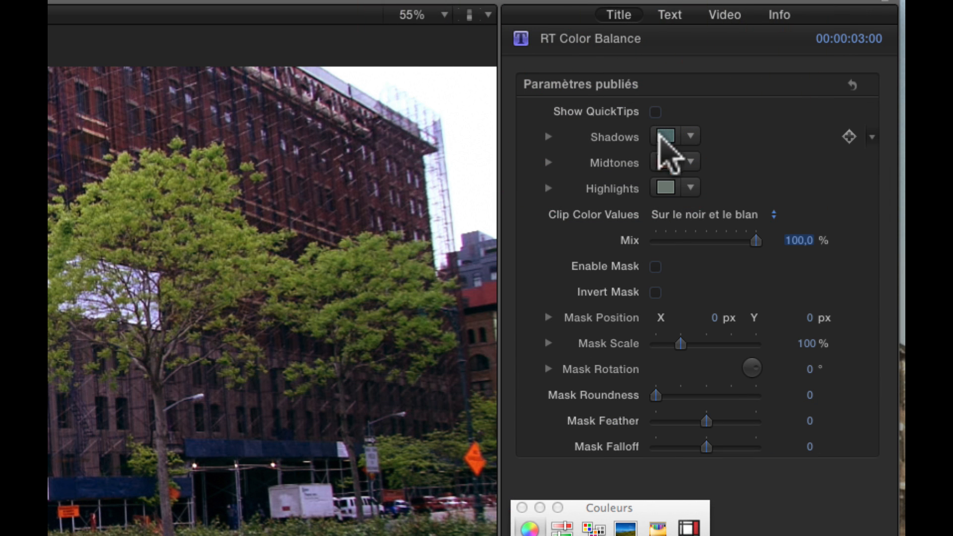
Step: Set the RT Color Balance Highlights color to a light green in the color picker
click(663, 187)
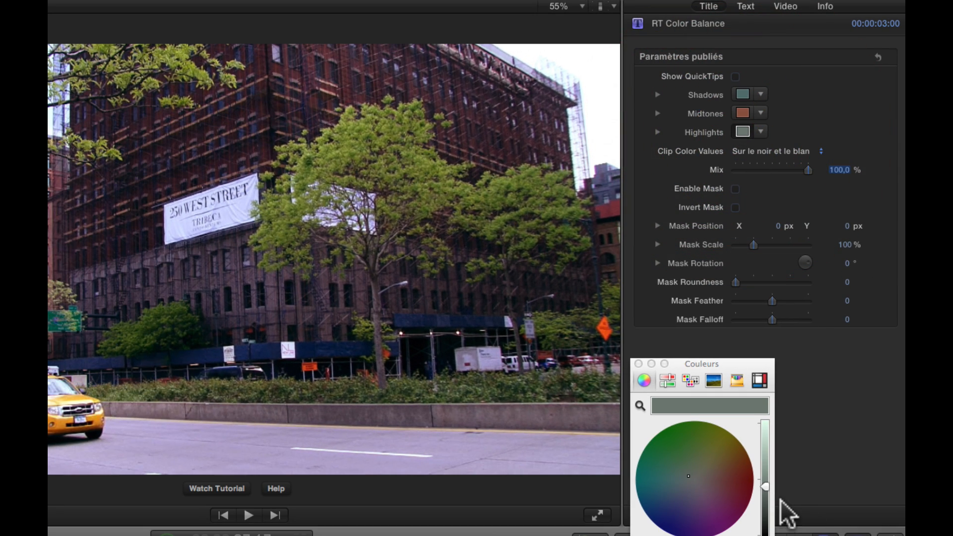
drag(765, 487, 769, 449)
mouse_move(687, 472)
mouse_down()
mouse_move(716, 462)
mouse_move(736, 471)
mouse_move(663, 474)
mouse_move(693, 466)
mouse_up()
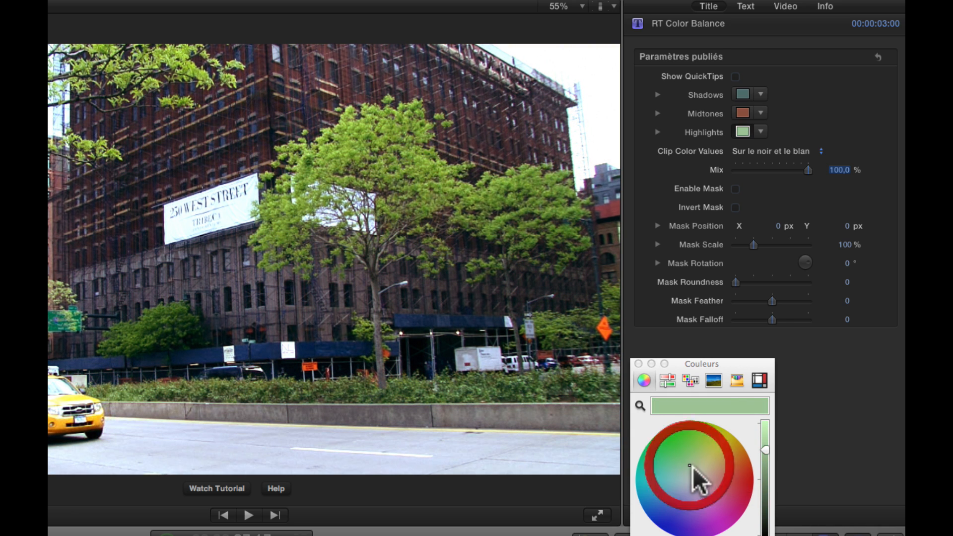
Step: Adjust the Midtones color and give the Shadows a warm brown tint in the color picker
click(749, 109)
drag(764, 475, 714, 478)
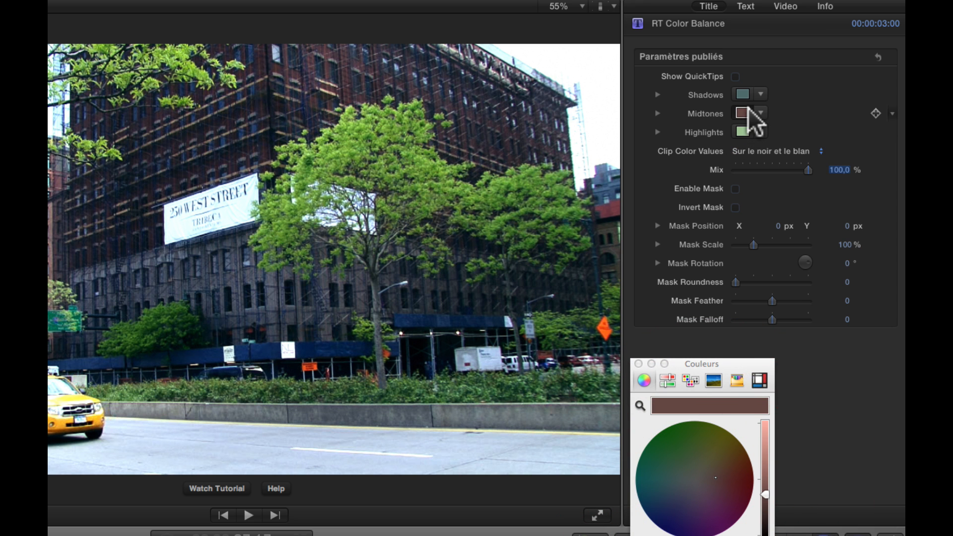
click(743, 90)
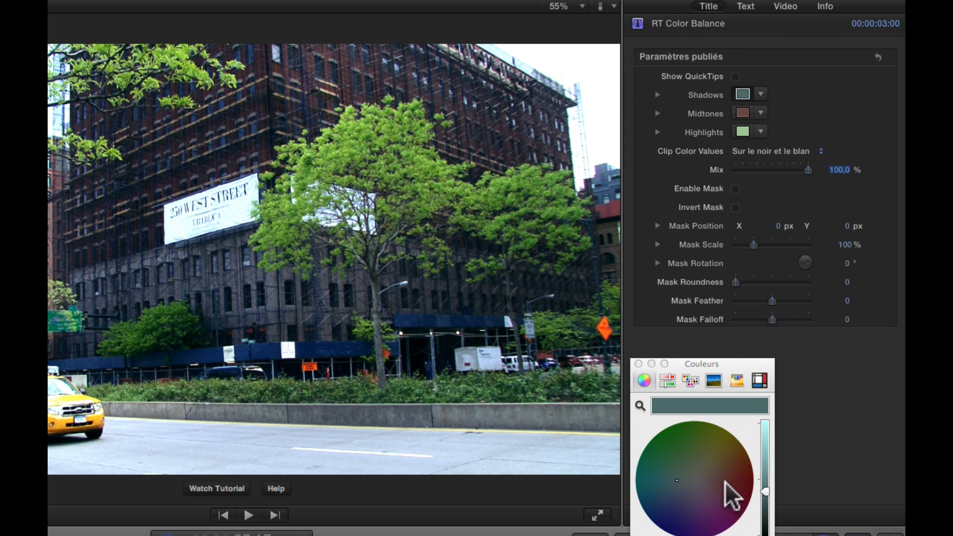
mouse_move(766, 487)
mouse_down()
mouse_move(772, 450)
mouse_move(767, 490)
mouse_up()
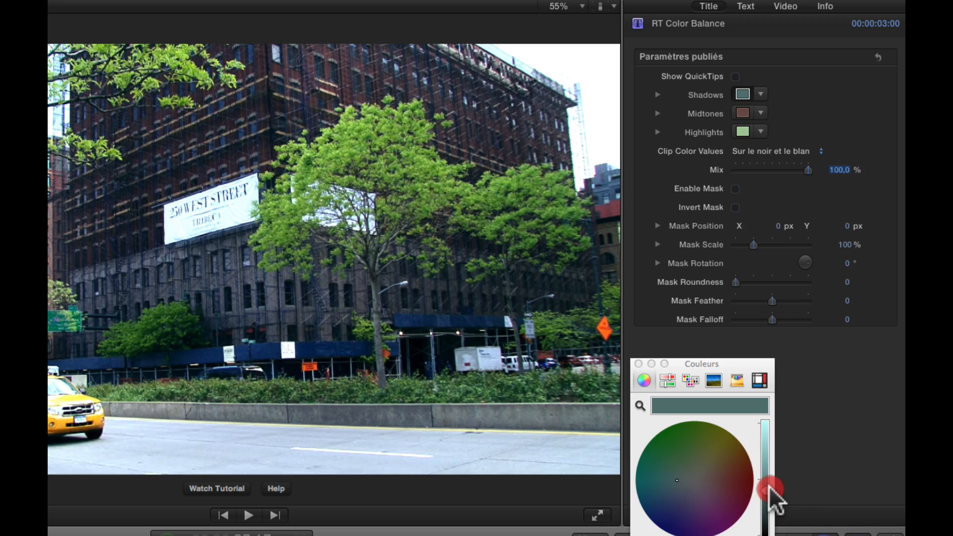
drag(673, 479, 723, 454)
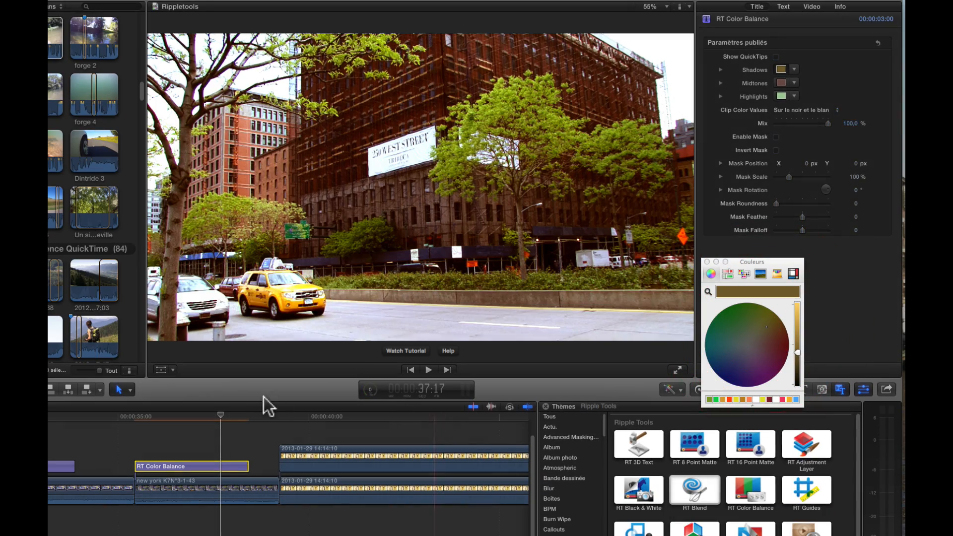
Step: Add RT Guides to the timeline above the photo clips near 00:00:40
mouse_move(221, 415)
mouse_down()
mouse_move(258, 418)
mouse_move(240, 421)
mouse_up()
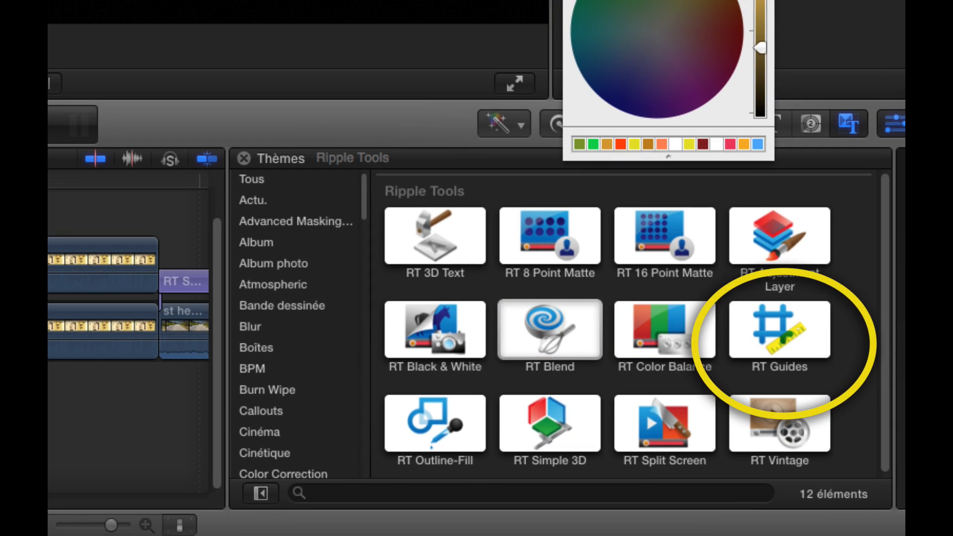
drag(784, 323, 0, 121)
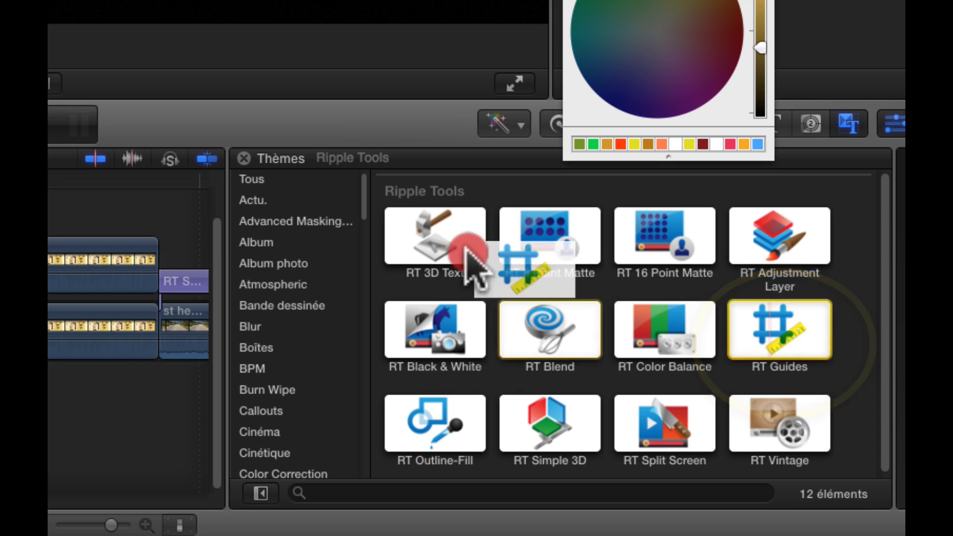
drag(150, 368, 30, 412)
drag(96, 433, 96, 434)
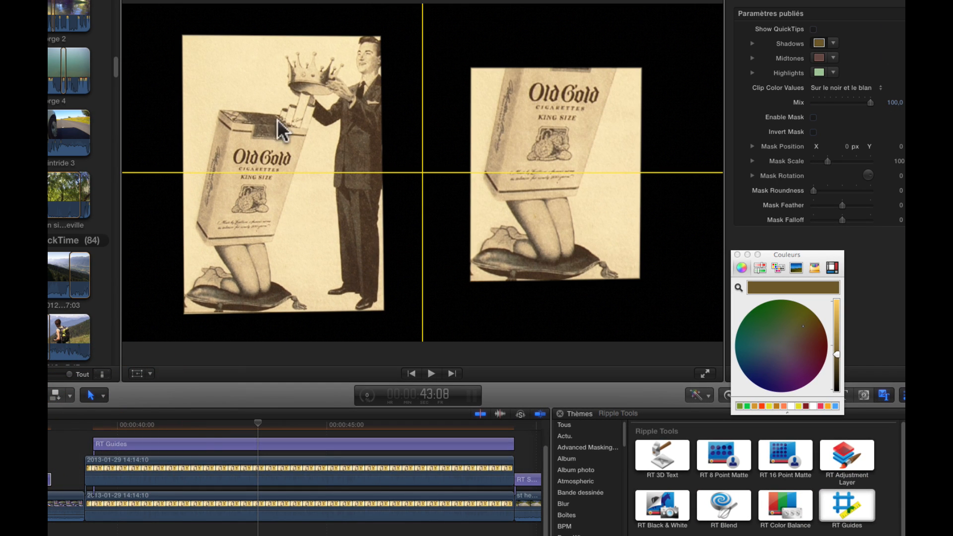
Step: Position the RT Guides lines along the left photo's right and bottom edges
click(263, 443)
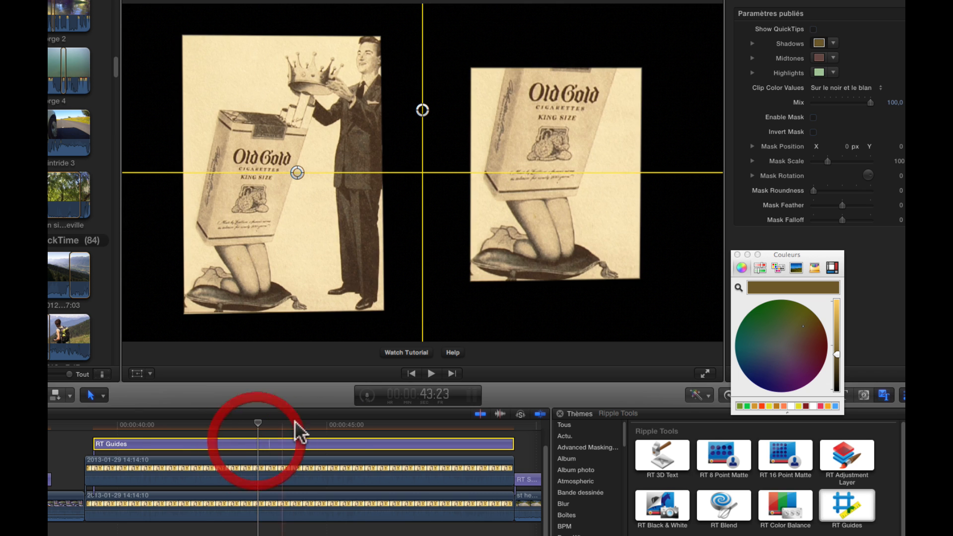
drag(299, 169, 254, 282)
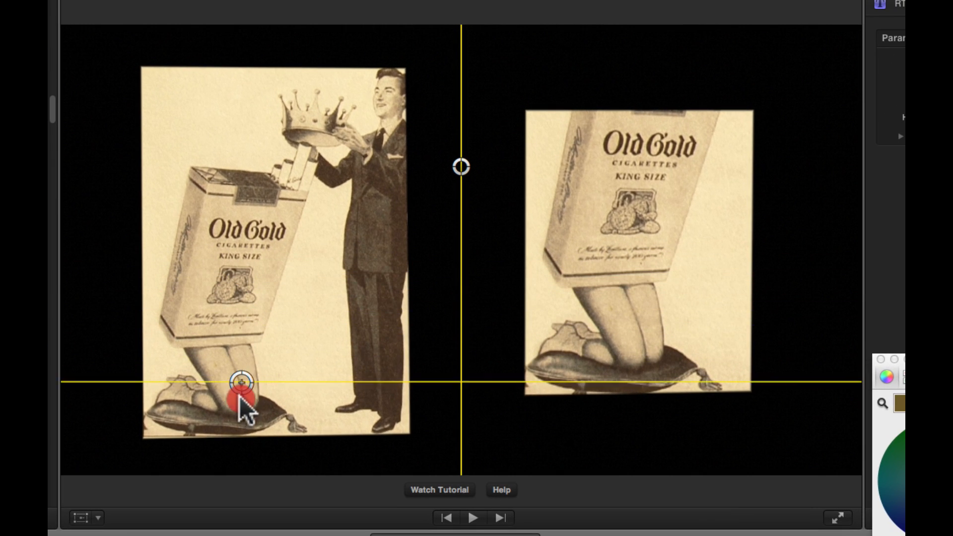
drag(239, 396, 234, 438)
drag(436, 161, 407, 170)
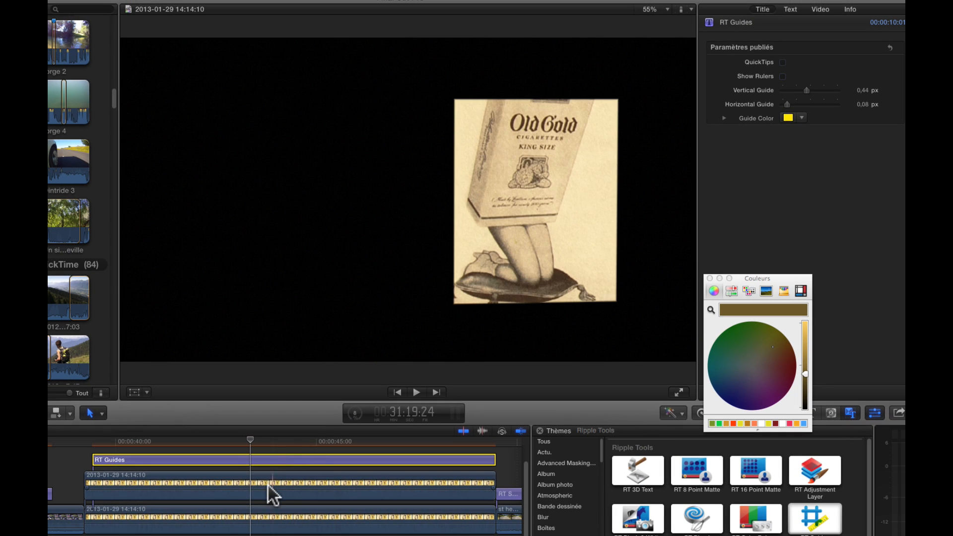
Step: Select the lower photo clip and show its Masque onscreen controls
click(261, 524)
click(251, 513)
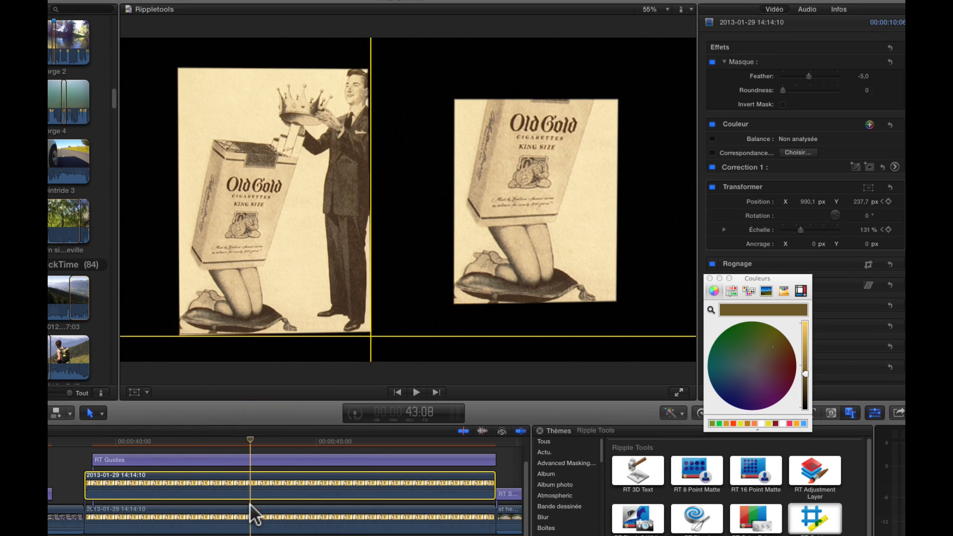
click(761, 61)
click(370, 66)
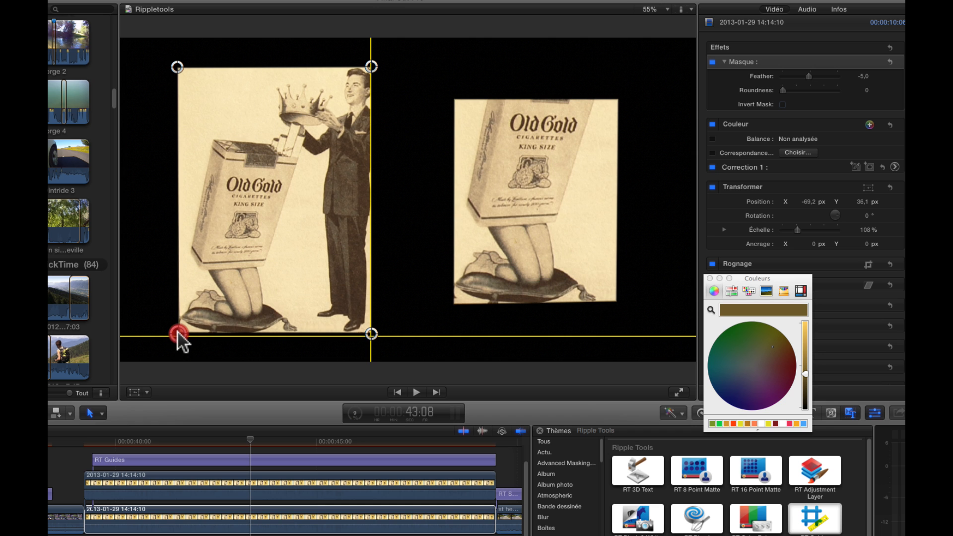
Step: Move the RT Guides lines to the left photo's left and top edges
click(179, 462)
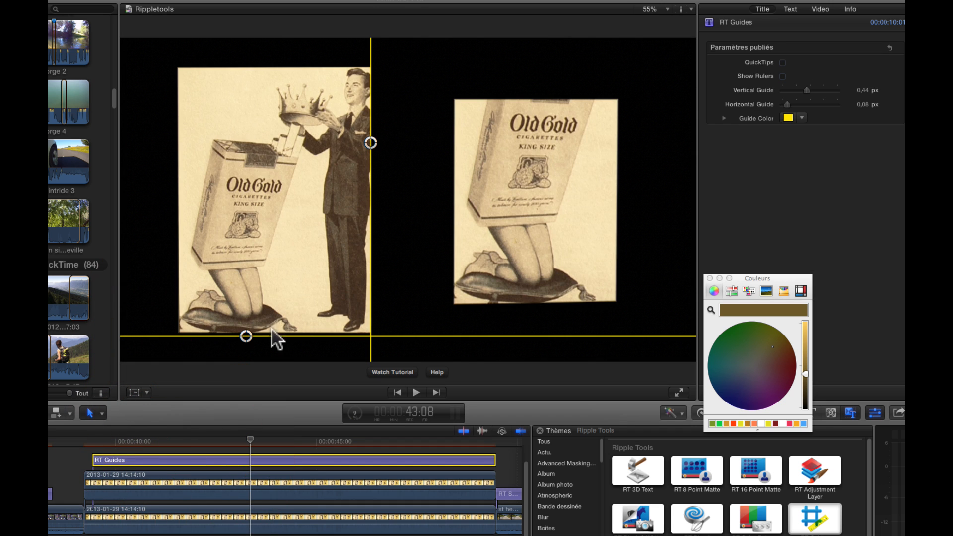
drag(246, 336, 245, 332)
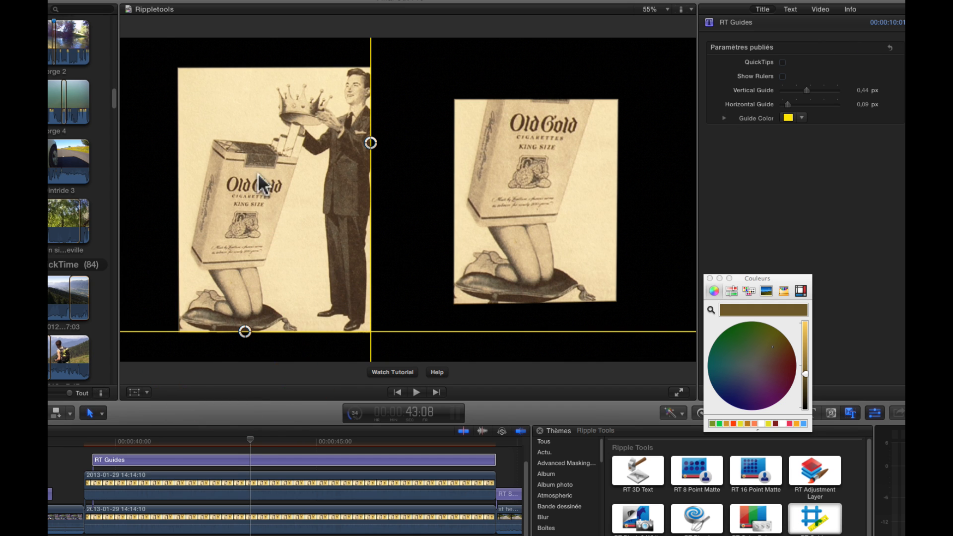
drag(324, 140, 182, 147)
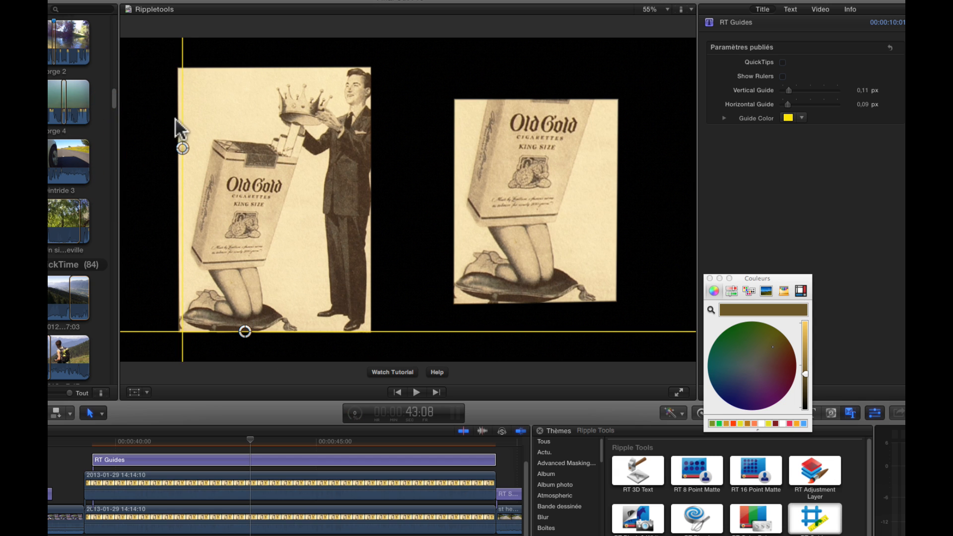
drag(181, 146, 177, 143)
drag(245, 331, 247, 66)
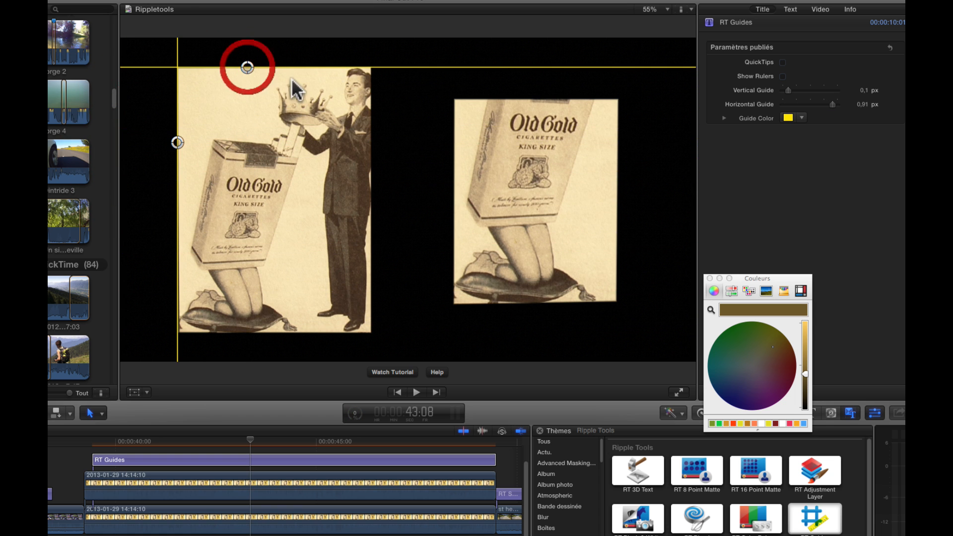
Step: Align the lower clip's Masque corner handles to the guide lines at the left photo's edges
click(226, 485)
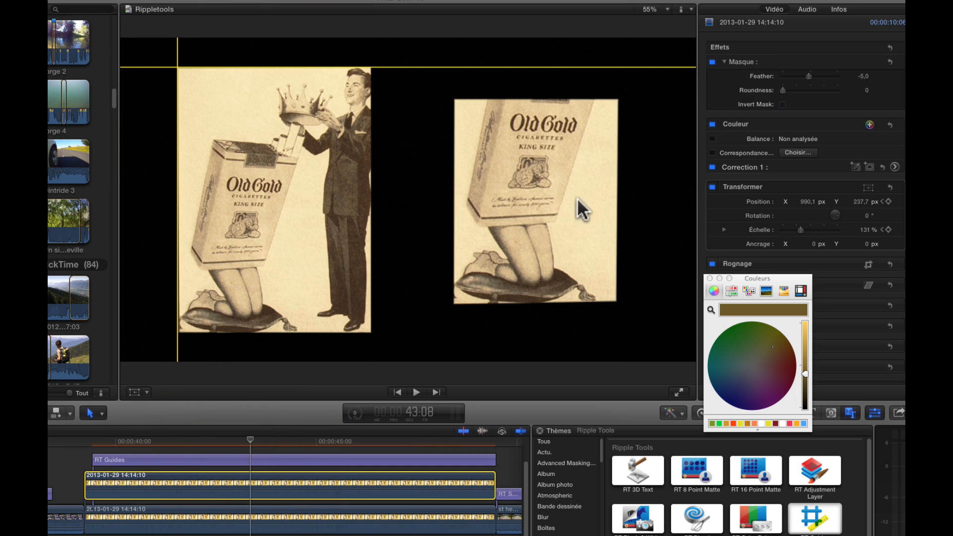
click(774, 58)
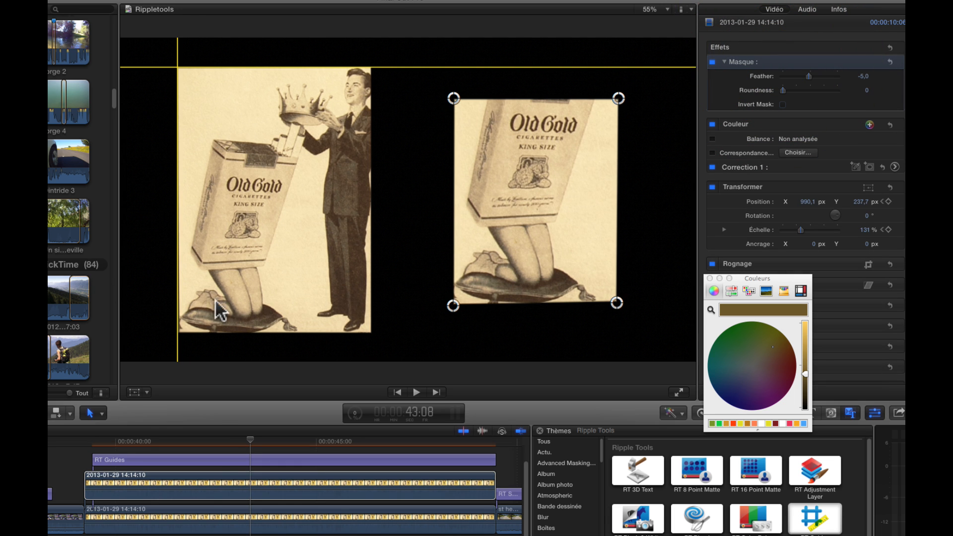
click(226, 509)
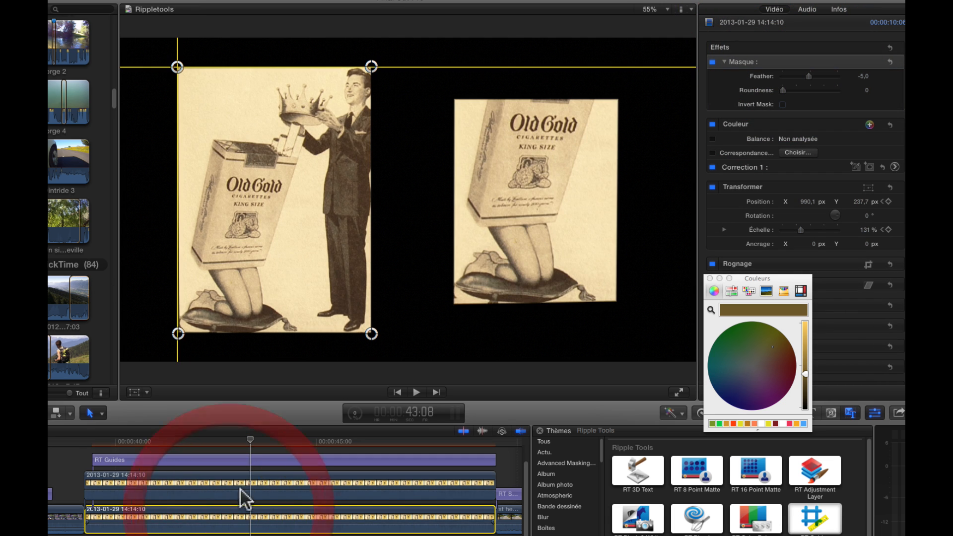
click(177, 333)
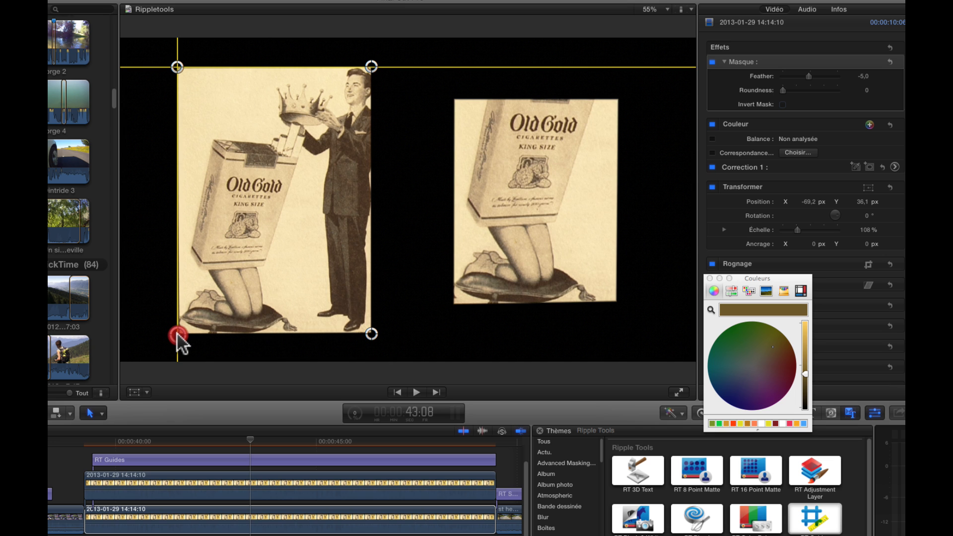
click(176, 68)
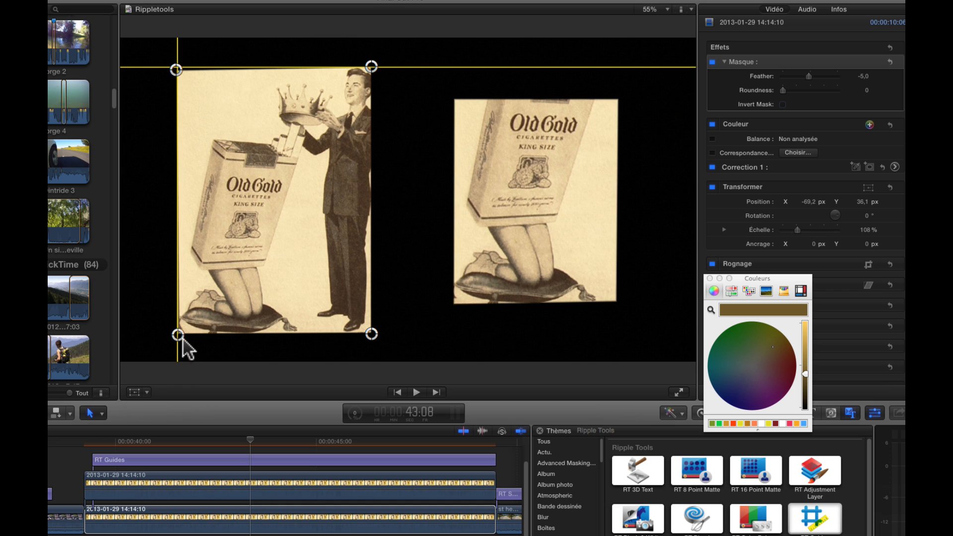
drag(181, 339, 179, 335)
drag(175, 64, 177, 64)
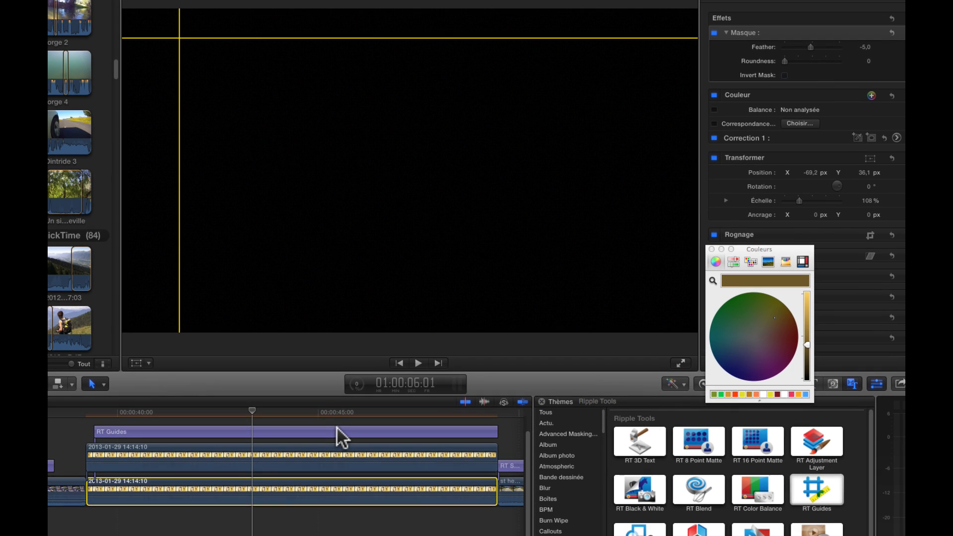
Step: Duplicate the RT Guides clip onto a new track above the original
click(335, 427)
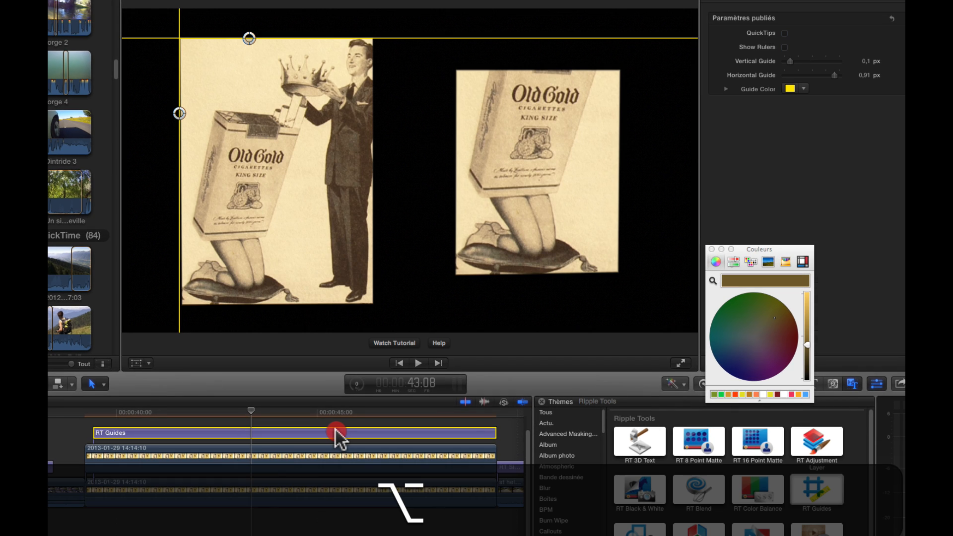
alt+click(319, 428)
drag(317, 437, 317, 410)
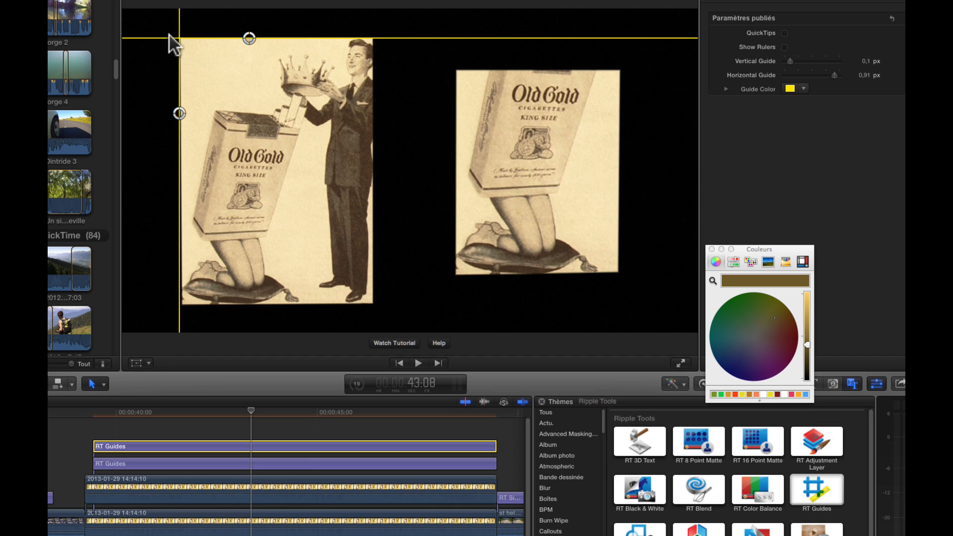
Step: Move the copied guide lines to the left photo's bottom and right edges
drag(245, 36, 280, 302)
drag(179, 113, 372, 118)
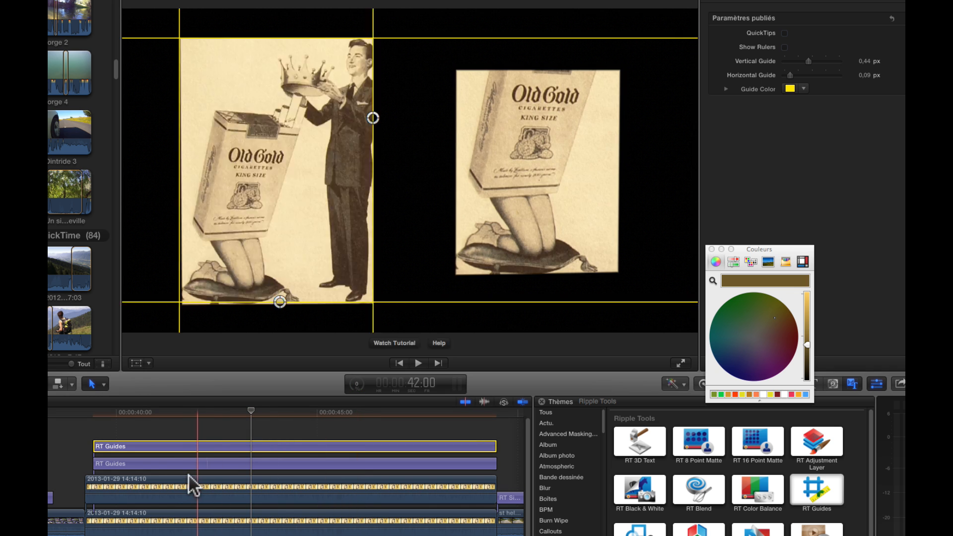
Step: Select the lower photo clip, show its Masque controls and nudge its corner handles onto the guides
click(177, 519)
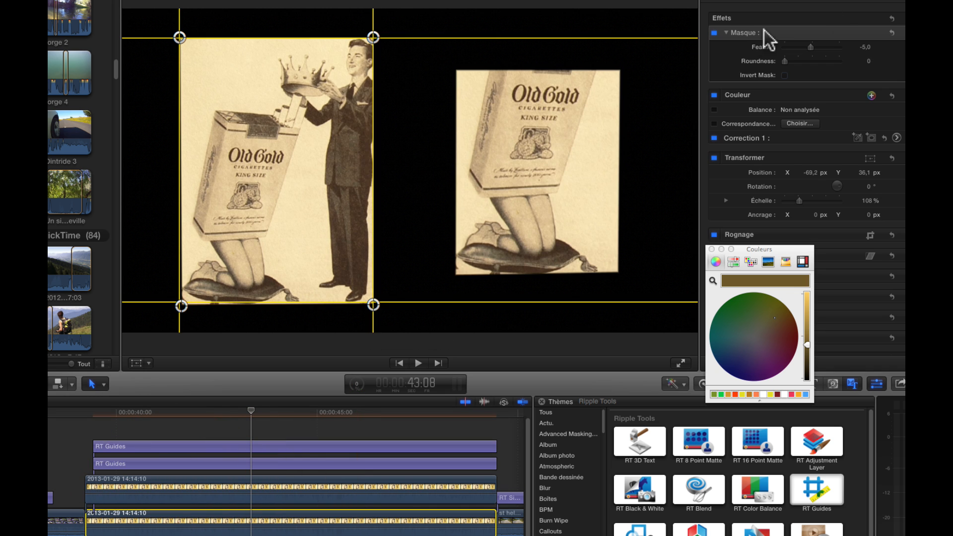
click(746, 34)
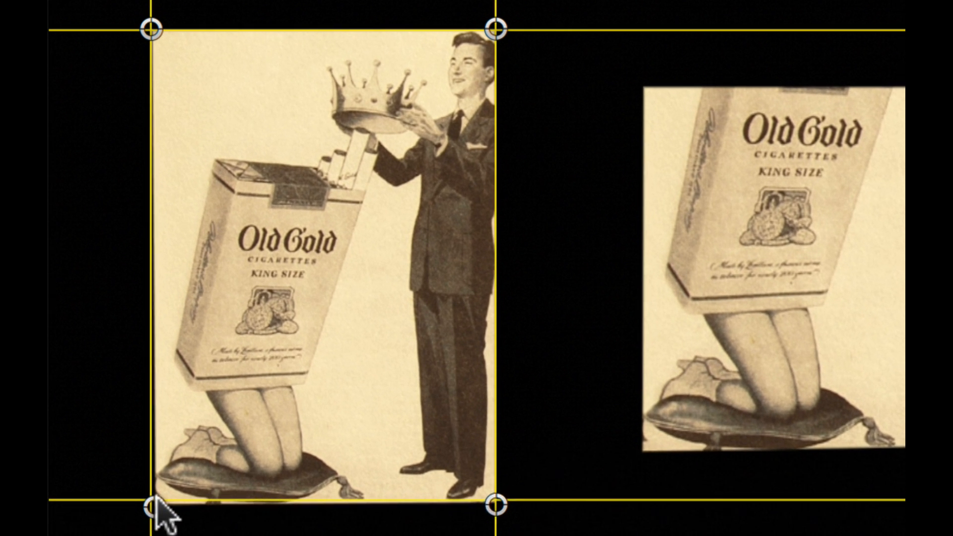
drag(183, 303, 182, 302)
drag(155, 509, 150, 508)
drag(152, 29, 149, 27)
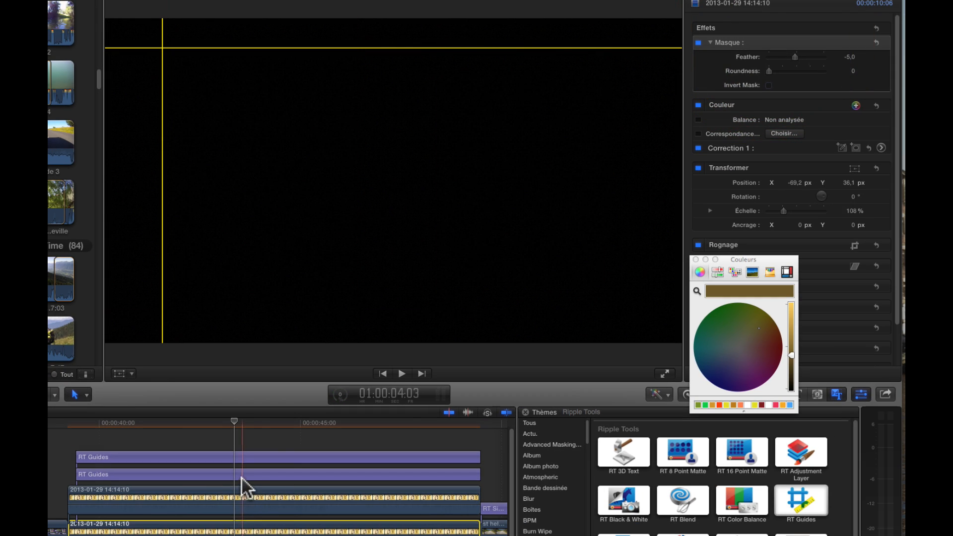
Step: Move the second RT Guides clip's lines to the right photo's left and top edges
click(241, 476)
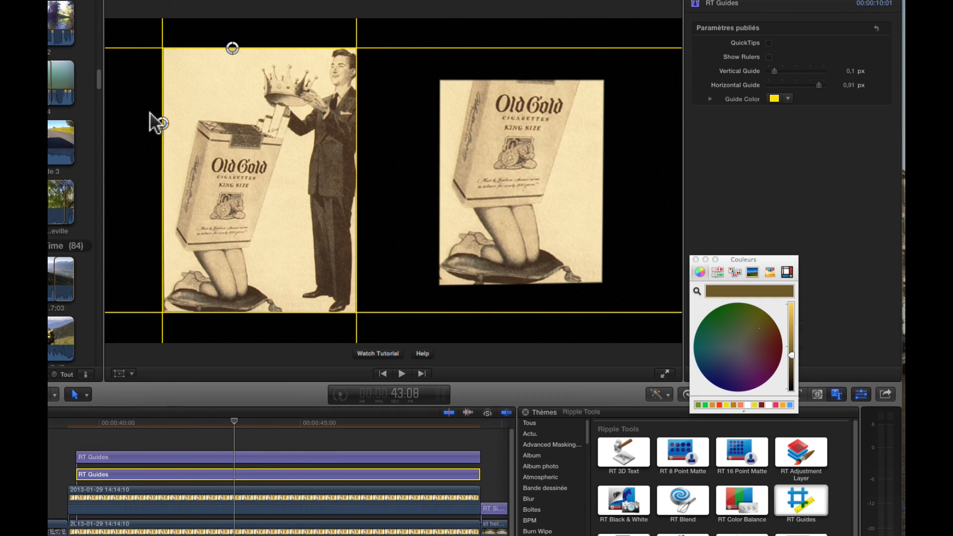
drag(162, 123, 439, 126)
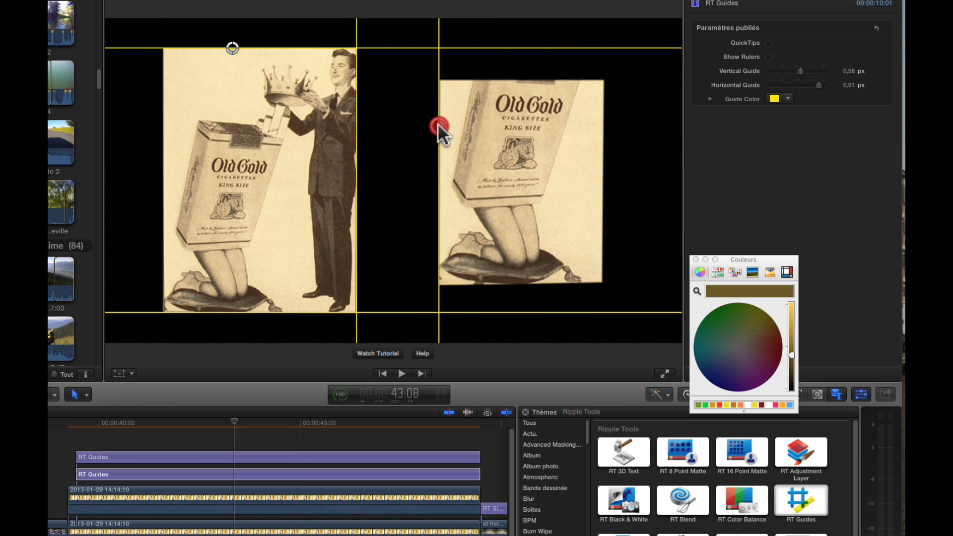
drag(231, 48, 239, 75)
Step: Move the first RT Guides clip's lines to the right photo's bottom and right edges
click(252, 455)
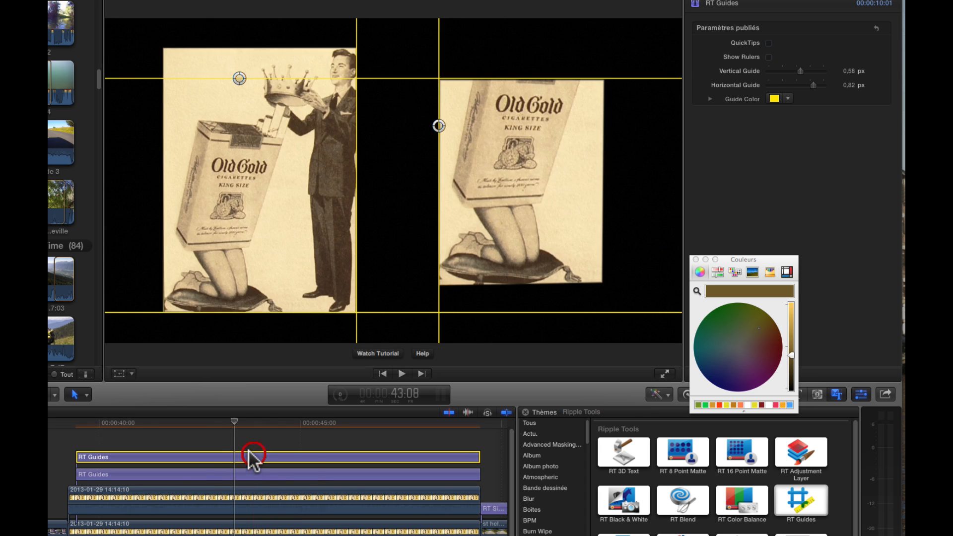
drag(263, 311, 513, 282)
drag(514, 283, 514, 281)
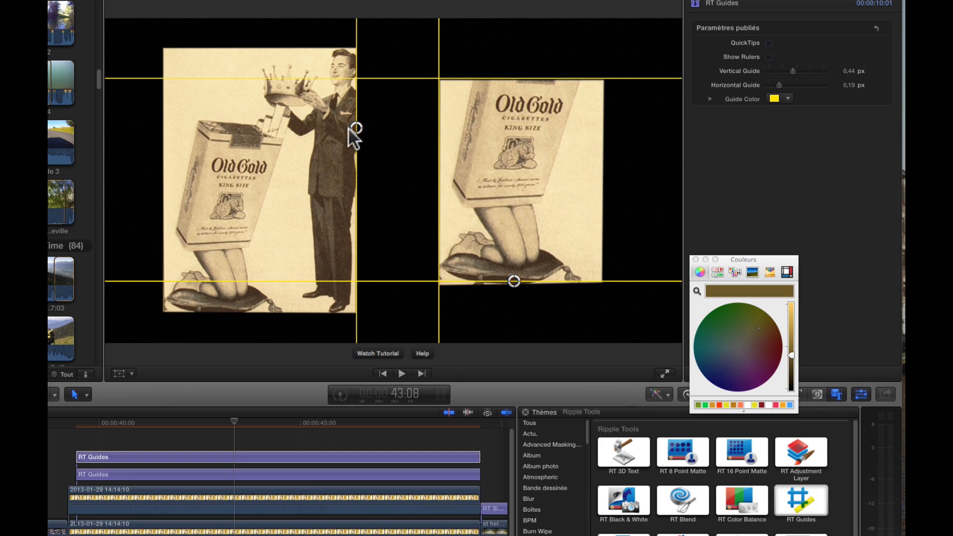
drag(359, 128, 600, 141)
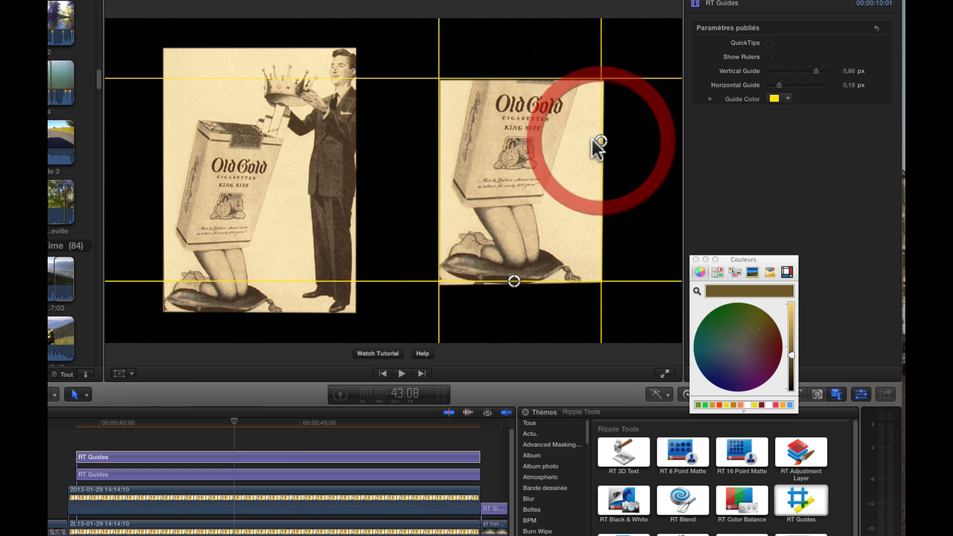
Step: Select the upper photo clip and align its four Masque corner handles to the guide lines around the right photo
click(241, 498)
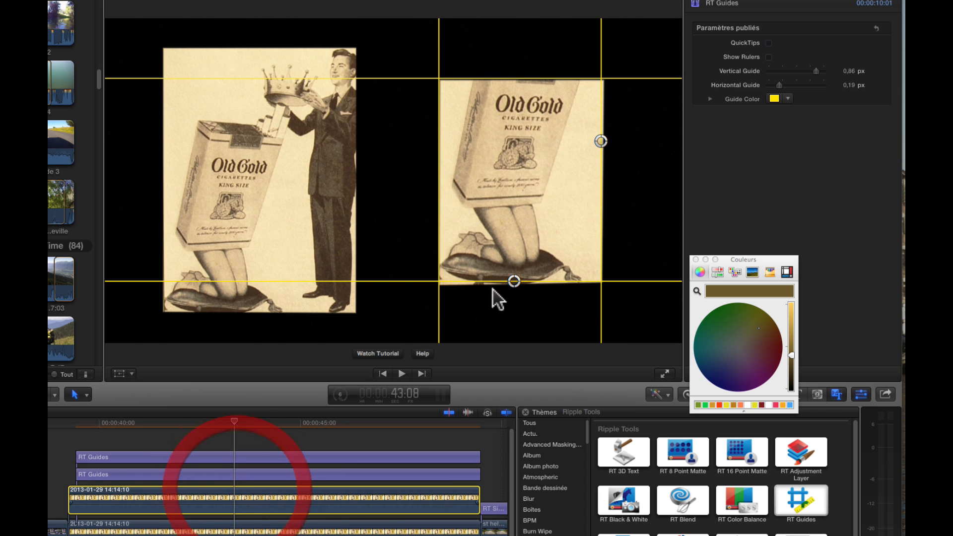
click(769, 44)
click(603, 82)
drag(602, 81, 599, 78)
drag(627, 35, 627, 36)
drag(346, 35, 344, 35)
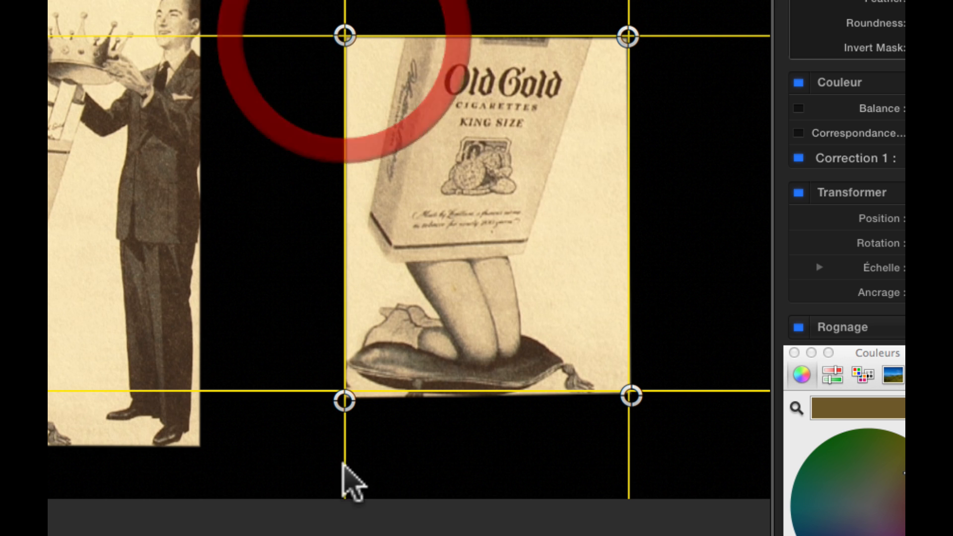
drag(345, 400, 344, 391)
mouse_move(630, 395)
mouse_down()
mouse_move(619, 387)
mouse_move(627, 391)
mouse_up()
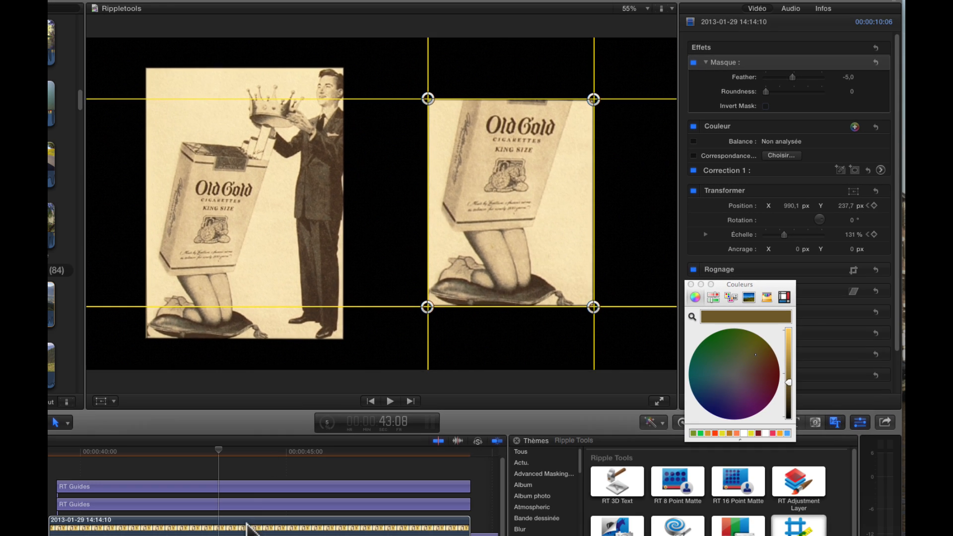
Step: Select an RT Guides clip and turn on Show Rulers
click(253, 504)
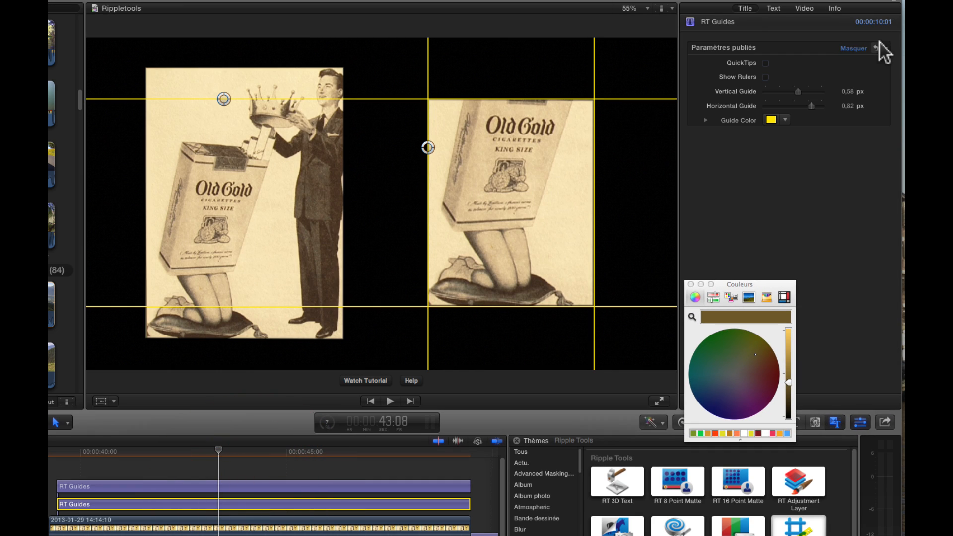
click(766, 77)
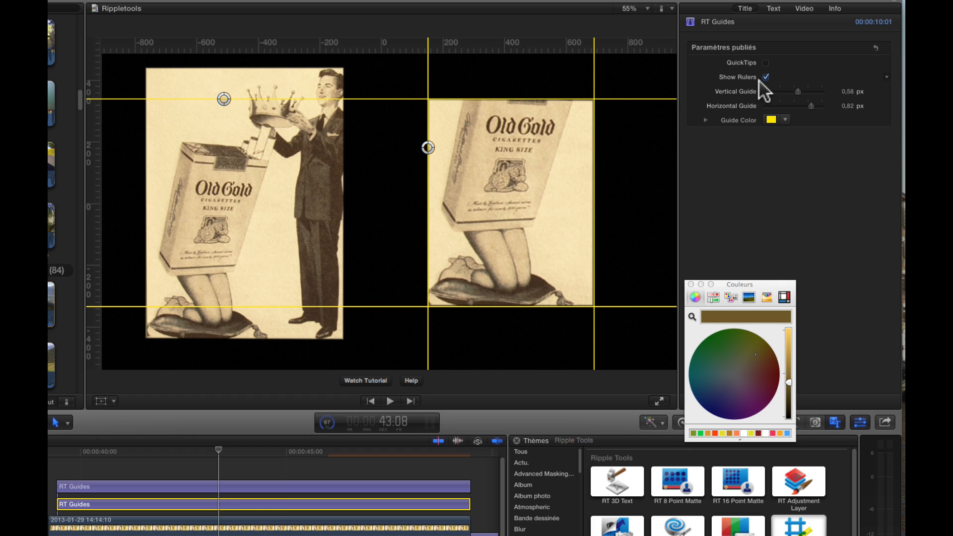
drag(801, 91, 800, 91)
Step: Change that RT Guides clip's Guide Color to pink using the color wheel
click(705, 120)
click(770, 120)
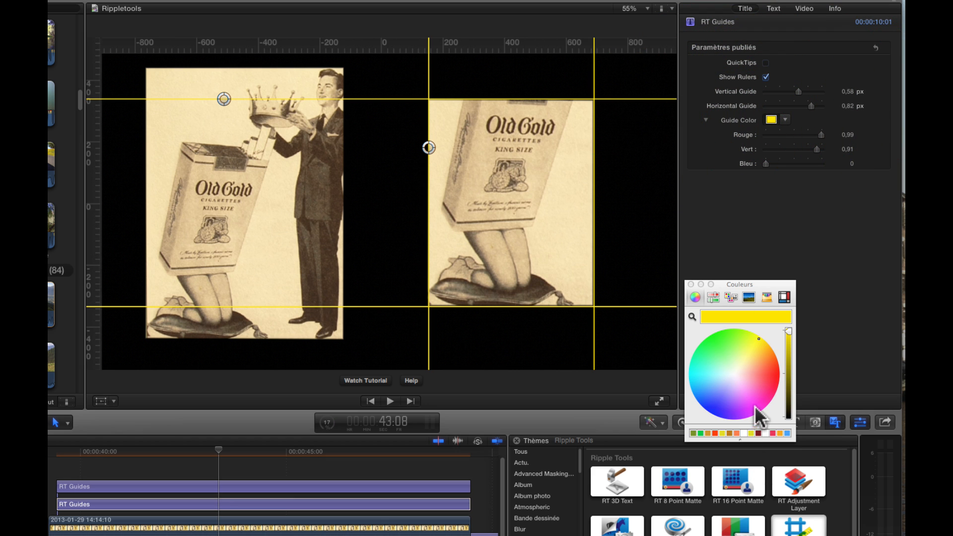
click(764, 377)
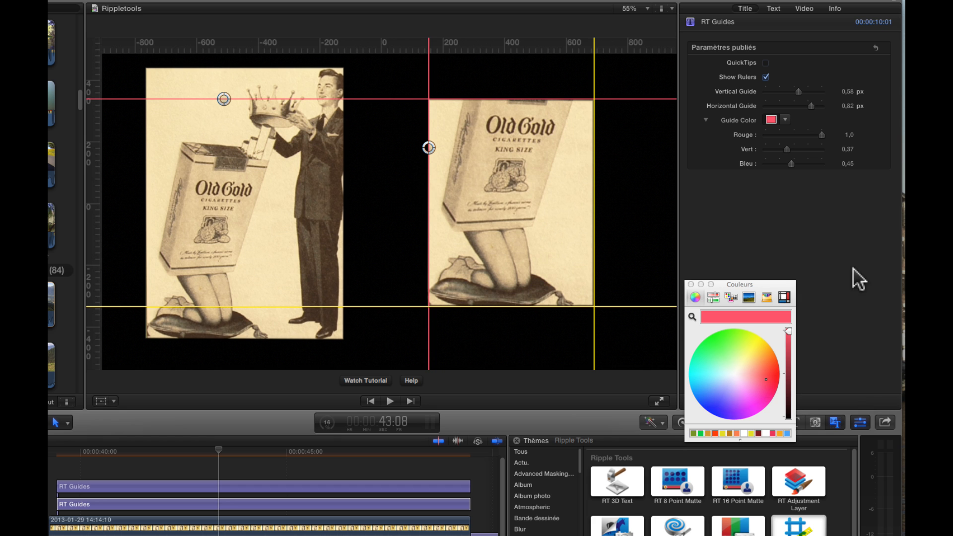
Step: Delete both RT Guides clips from the timeline
click(359, 505)
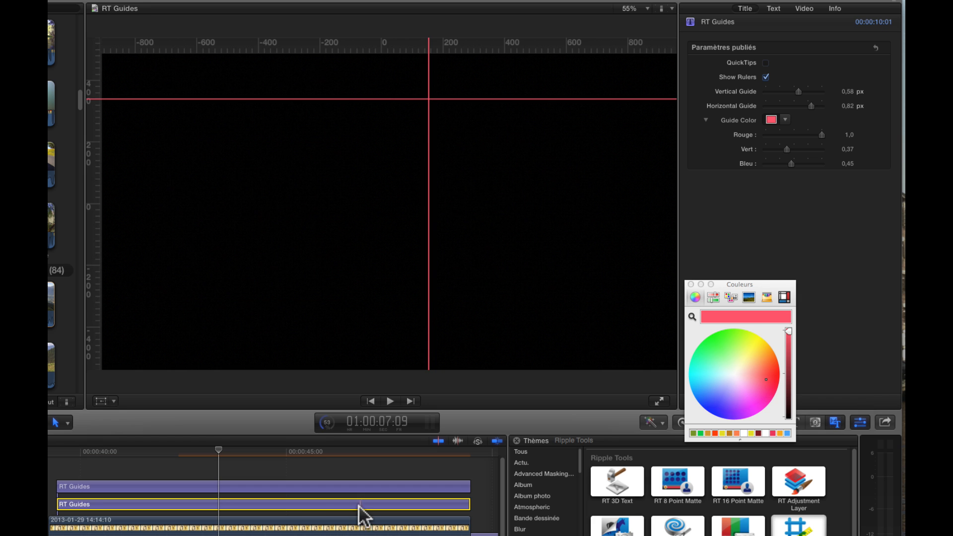
click(304, 503)
key(Delete)
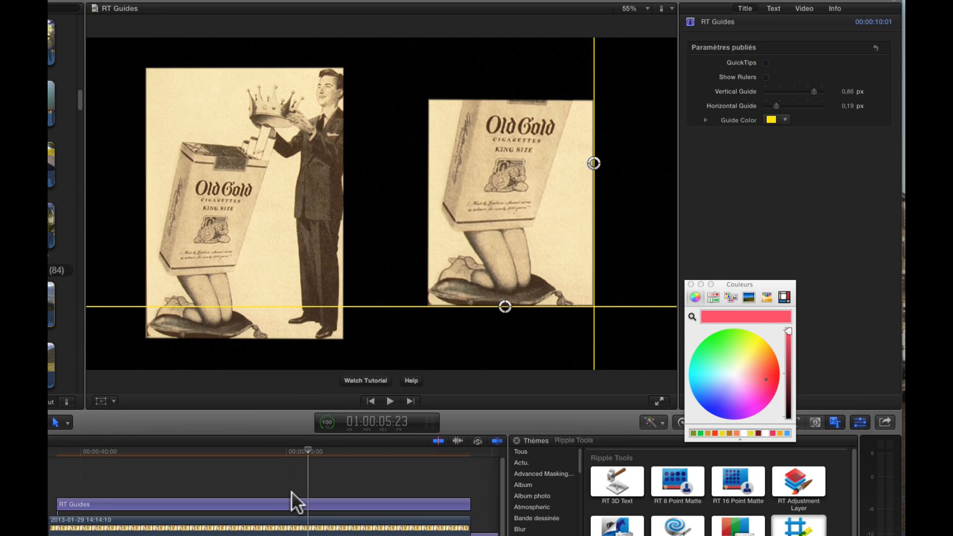
click(269, 503)
key(Delete)
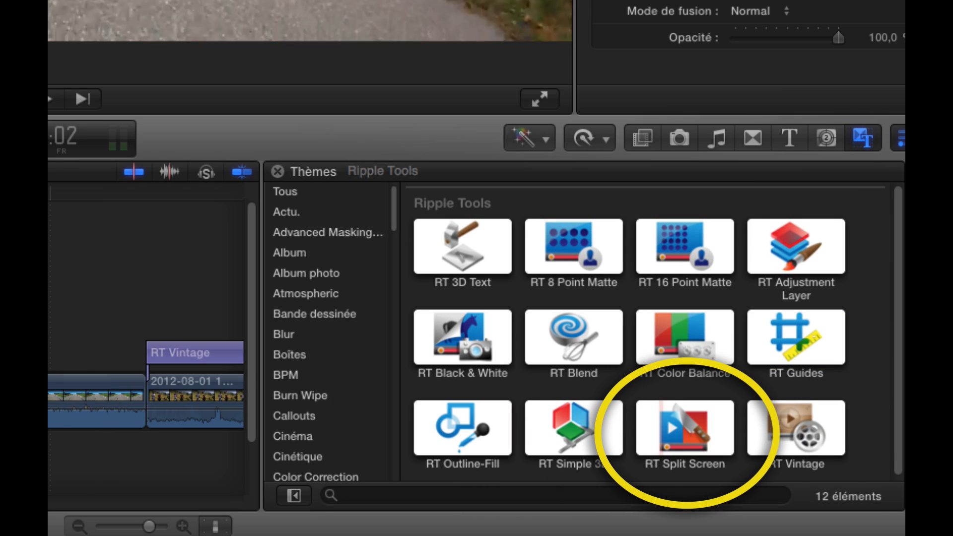
Step: Apply the RT Split Screen effect to the st helene 2 clip
scroll(125, 366, right, 10)
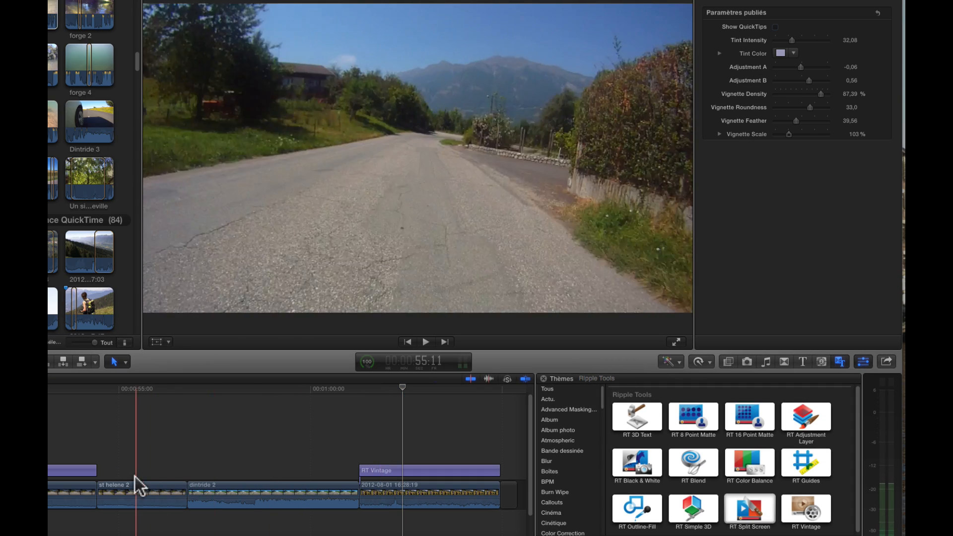
click(140, 480)
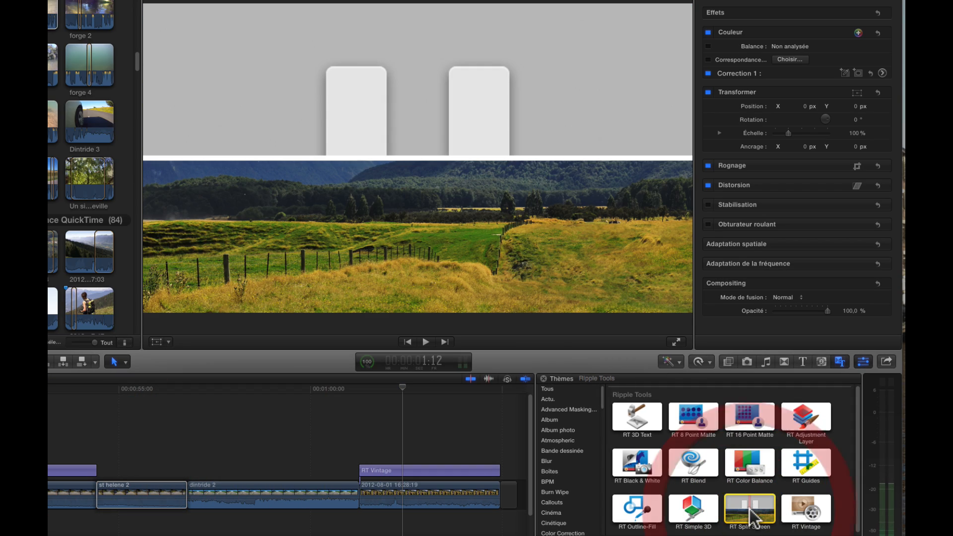
double_click(749, 509)
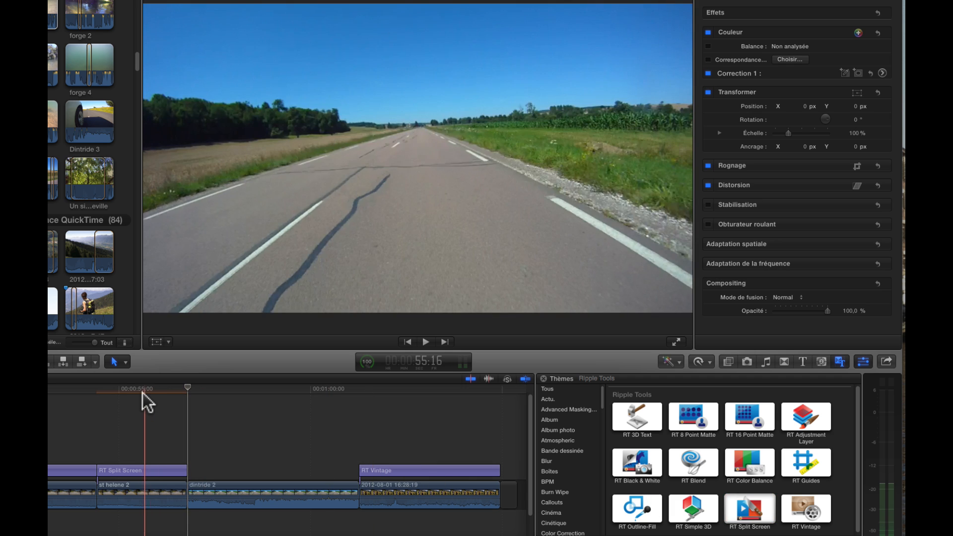
Step: Set the RT Split Screen Source Location to Top
click(142, 391)
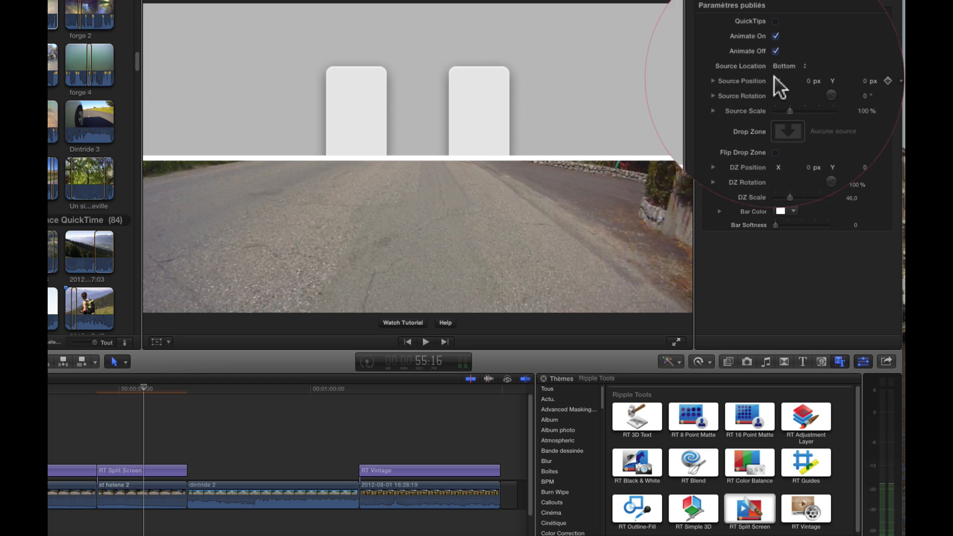
click(784, 66)
click(794, 59)
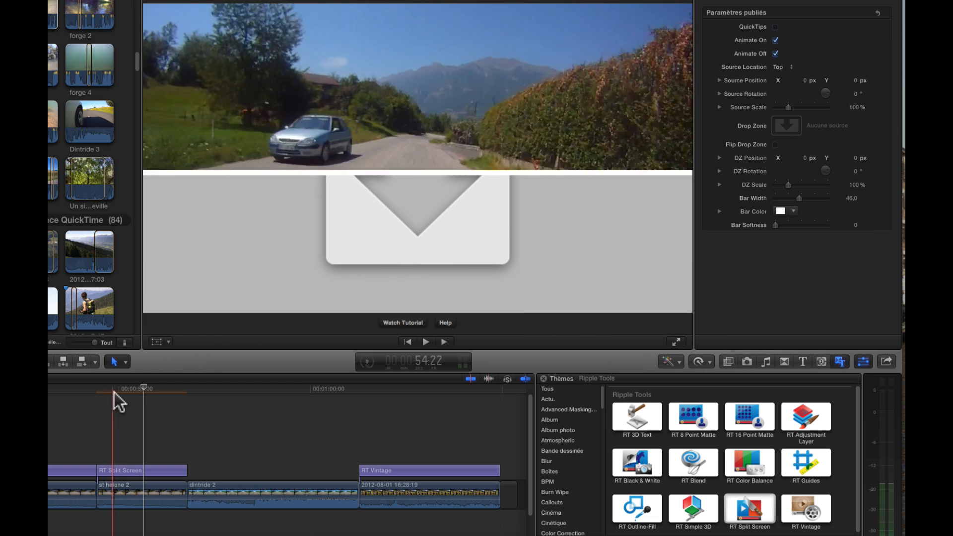
click(774, 39)
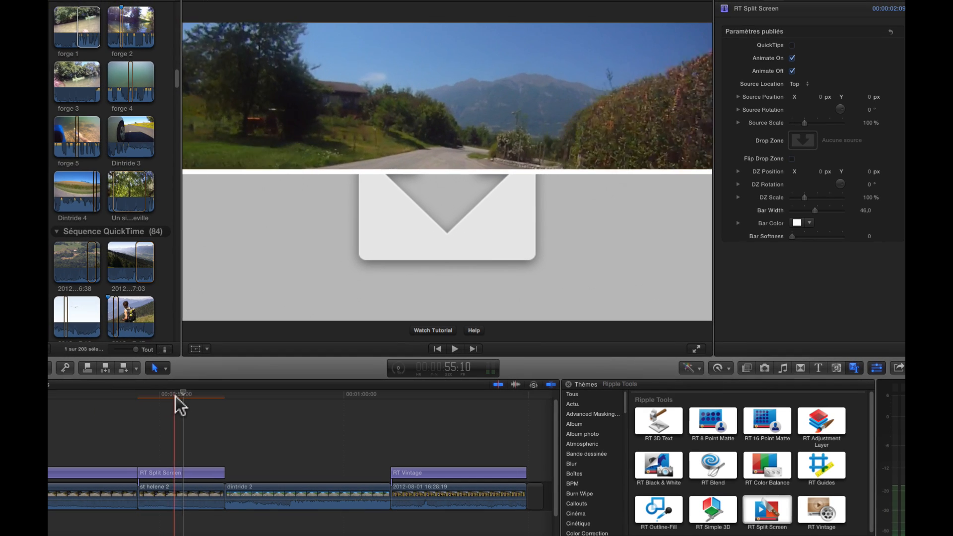
Step: Assign the Dintride 3 clip to the RT Split Screen Drop Zone and apply it
click(143, 391)
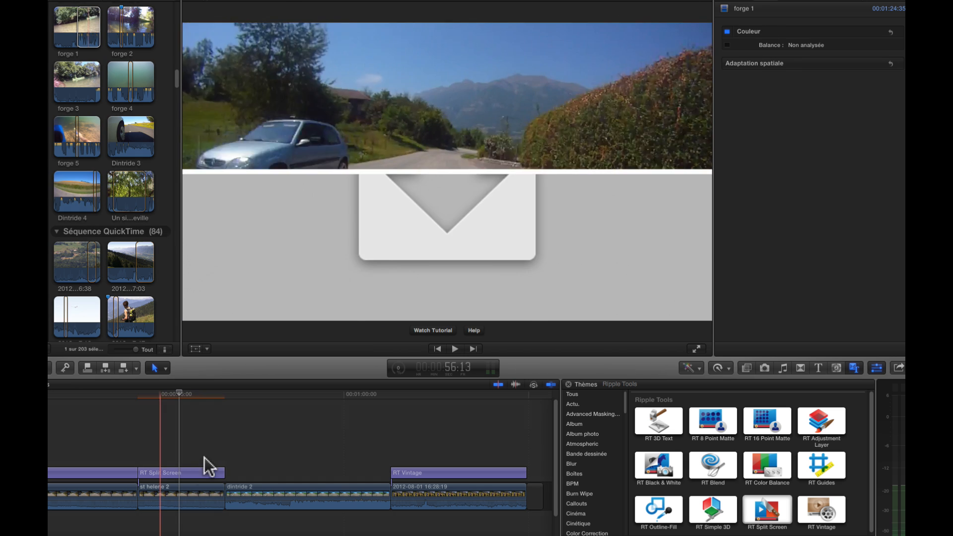
click(191, 472)
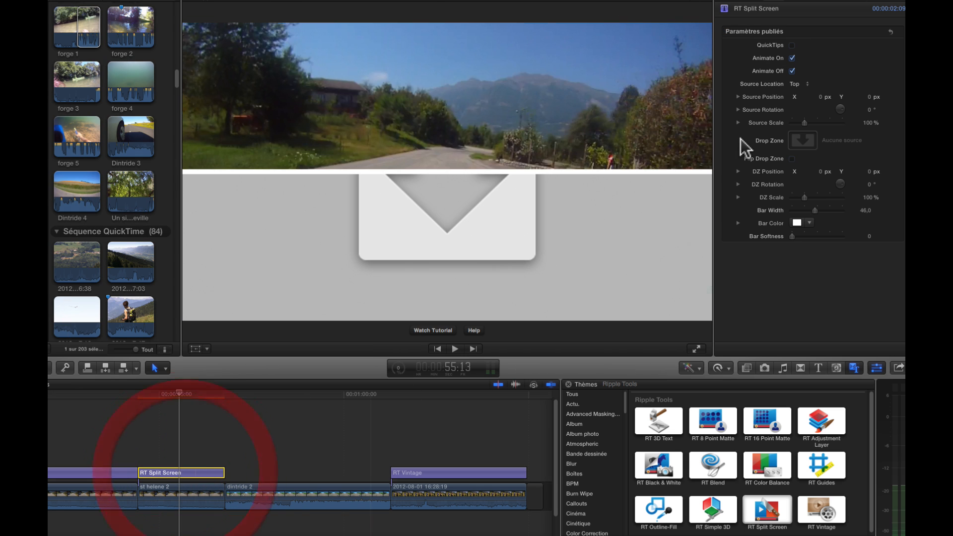
click(803, 140)
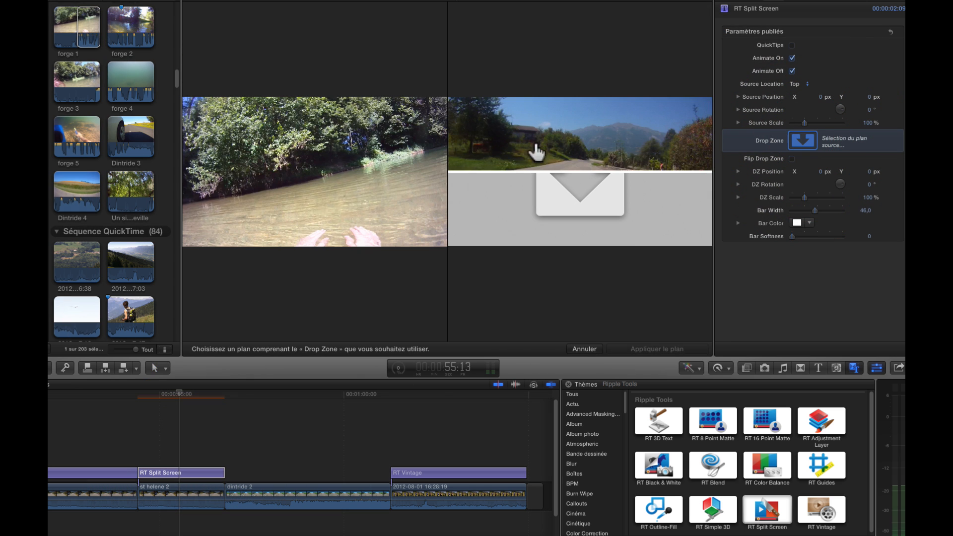
scroll(82, 173, up, 3)
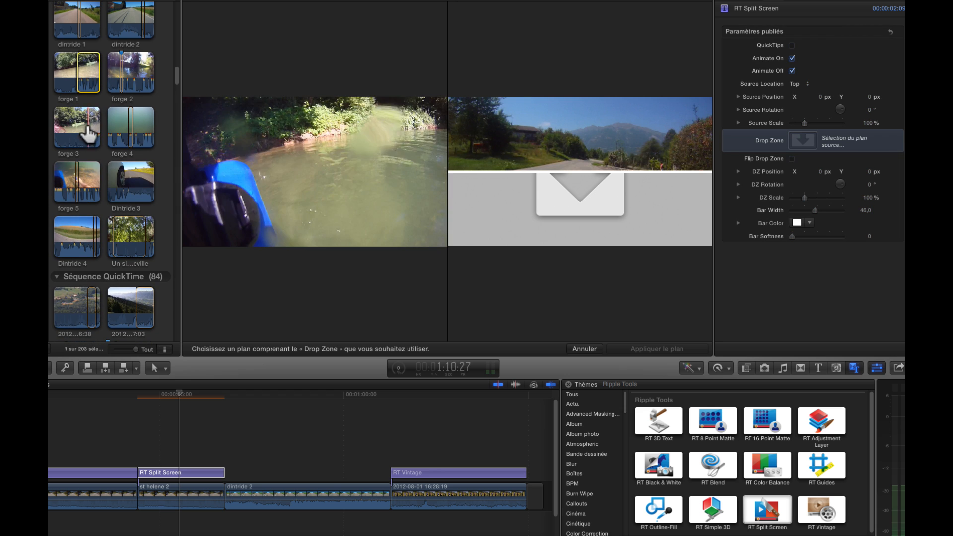
click(131, 185)
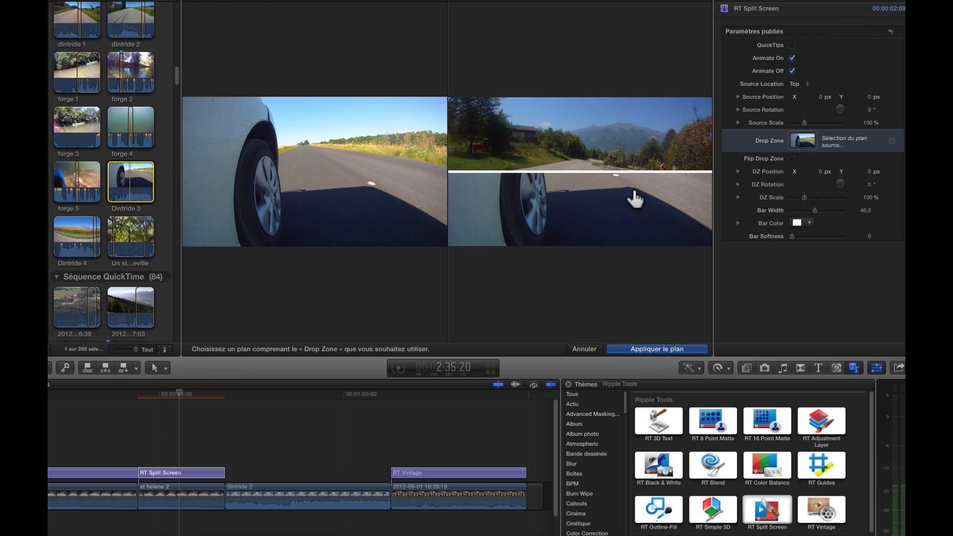
click(665, 348)
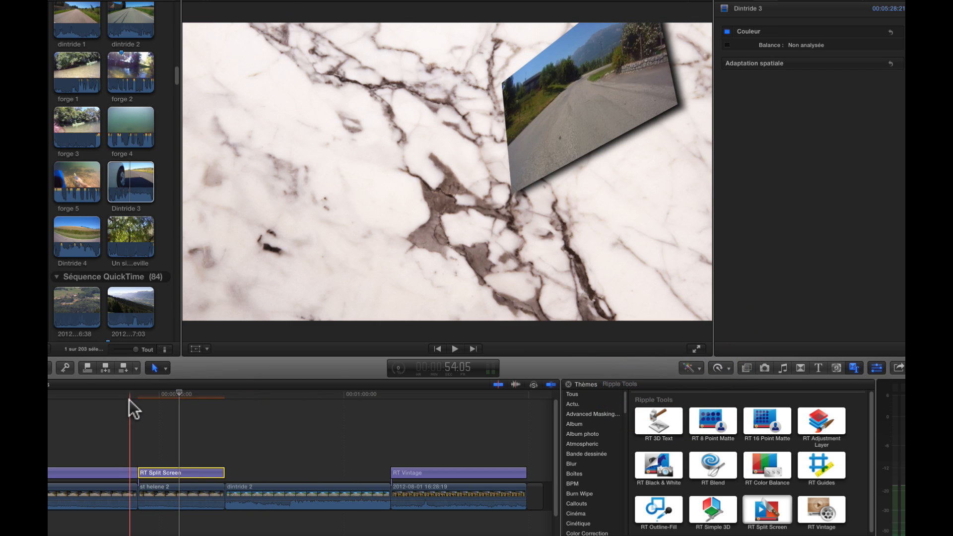
Step: Play back the split-screen section to review the result
key(space)
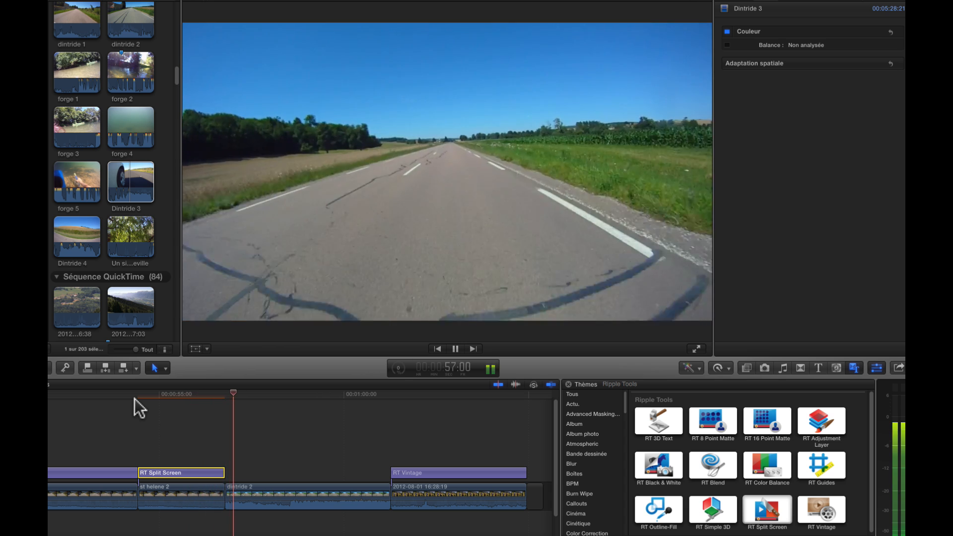
key(space)
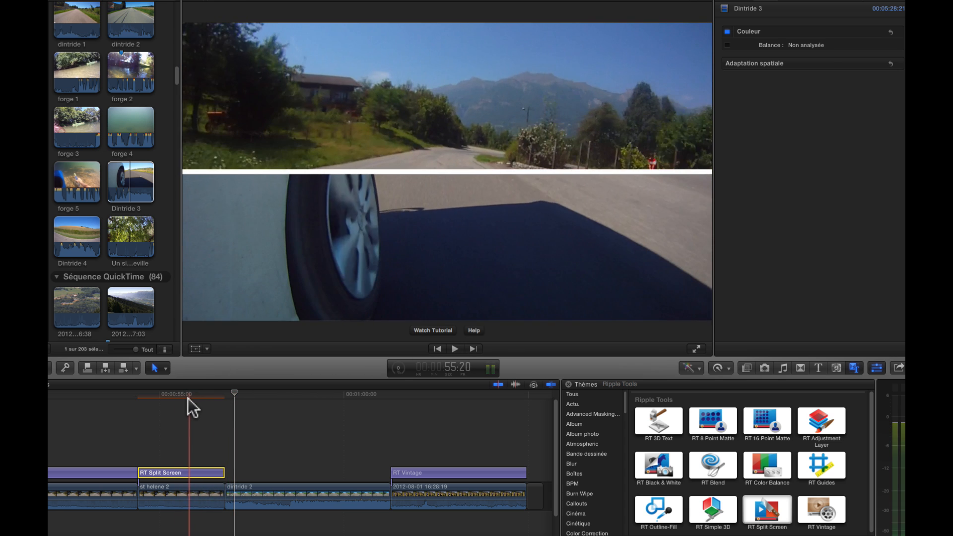
click(171, 488)
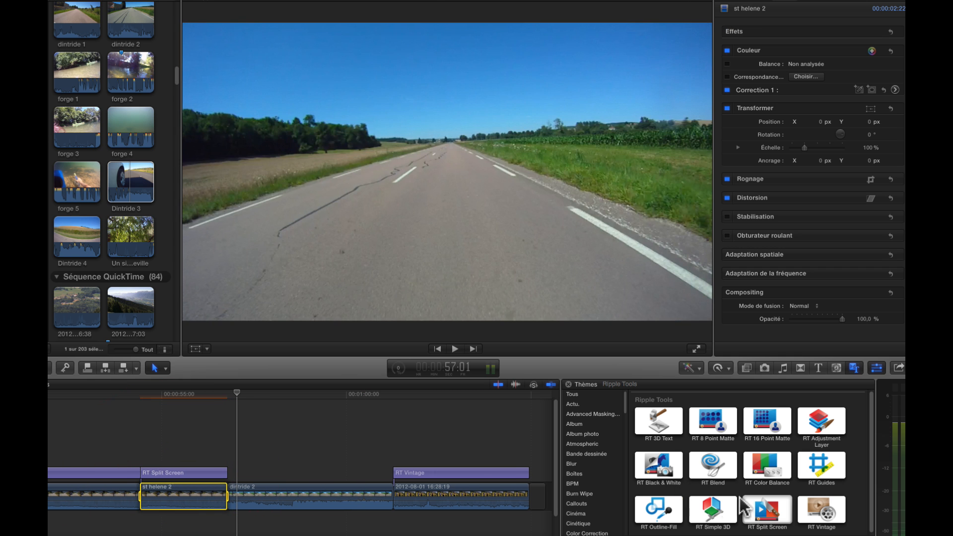
Step: Apply a second RT Split Screen above the first one and set its Source Location to Left
double_click(759, 511)
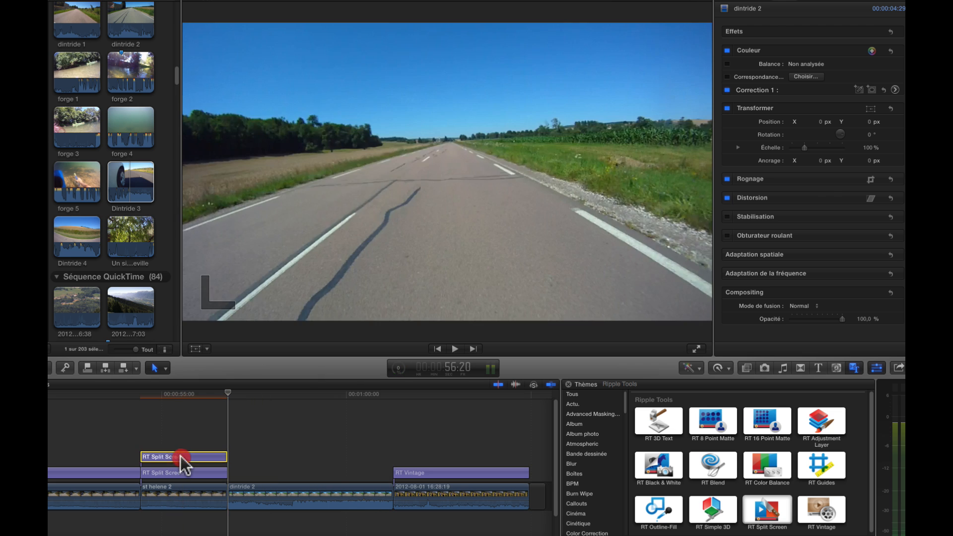
click(181, 457)
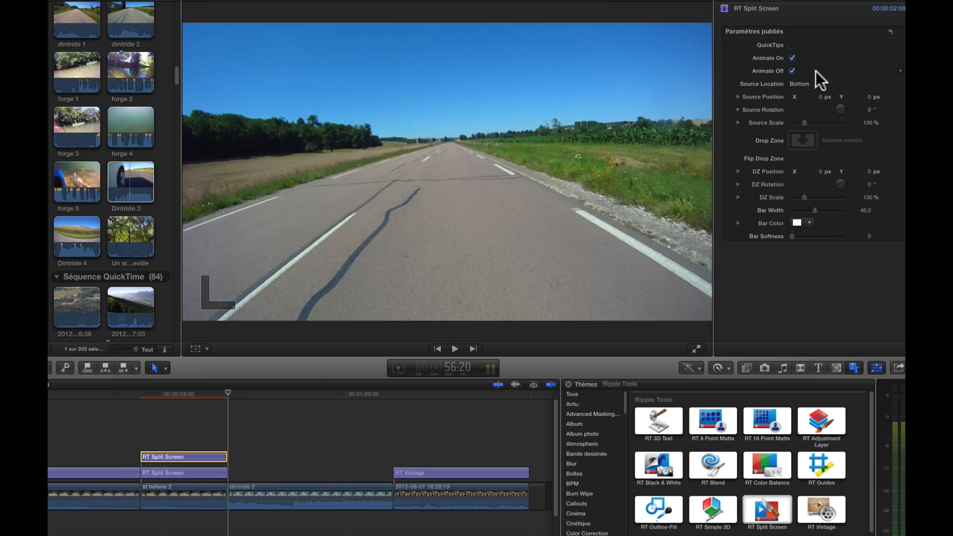
click(808, 84)
click(809, 77)
click(806, 83)
click(804, 96)
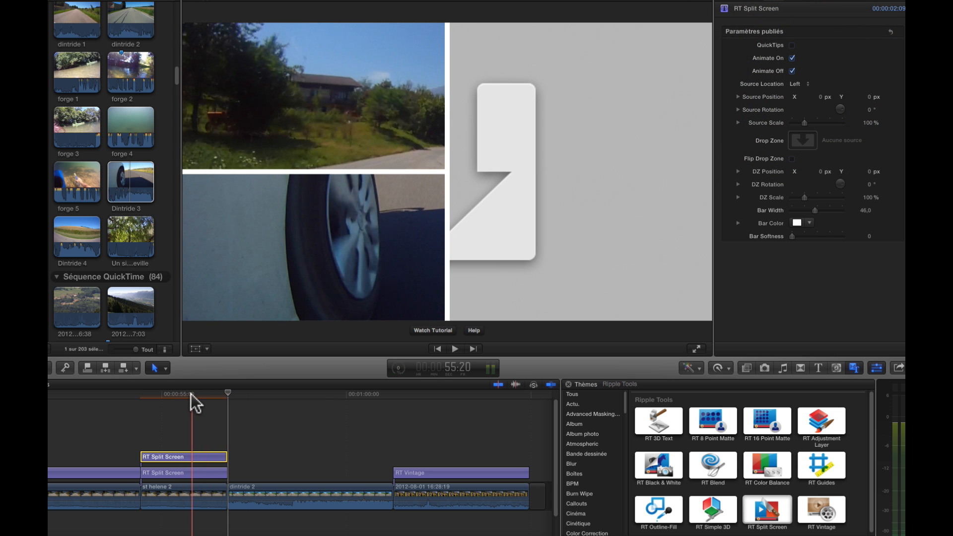
Step: Assign the Dintride 4 clip to the new split screen's Drop Zone and apply it
click(191, 394)
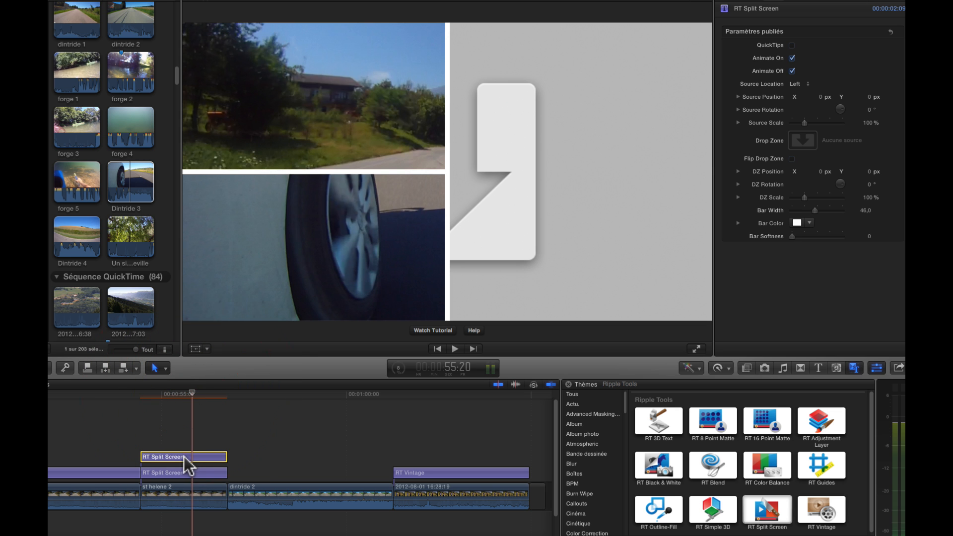
click(802, 140)
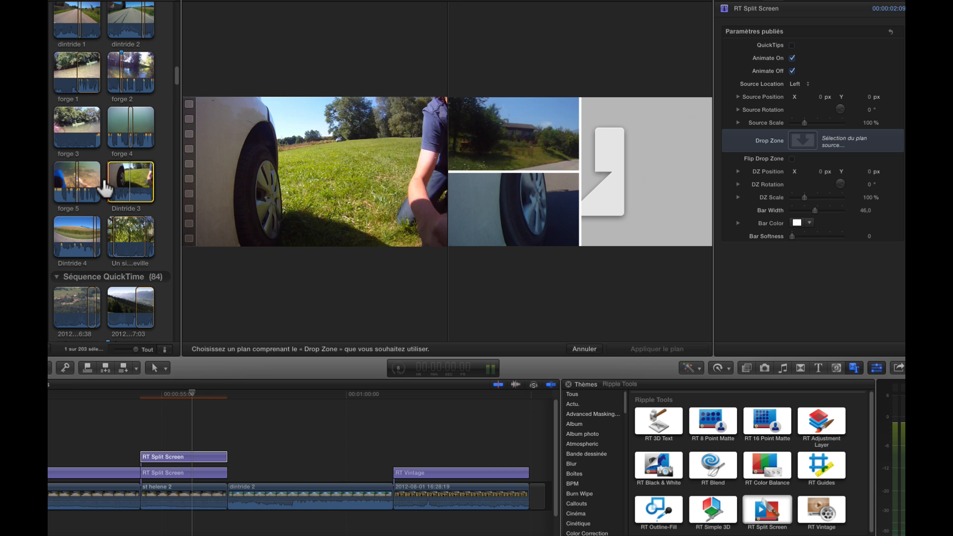
click(117, 188)
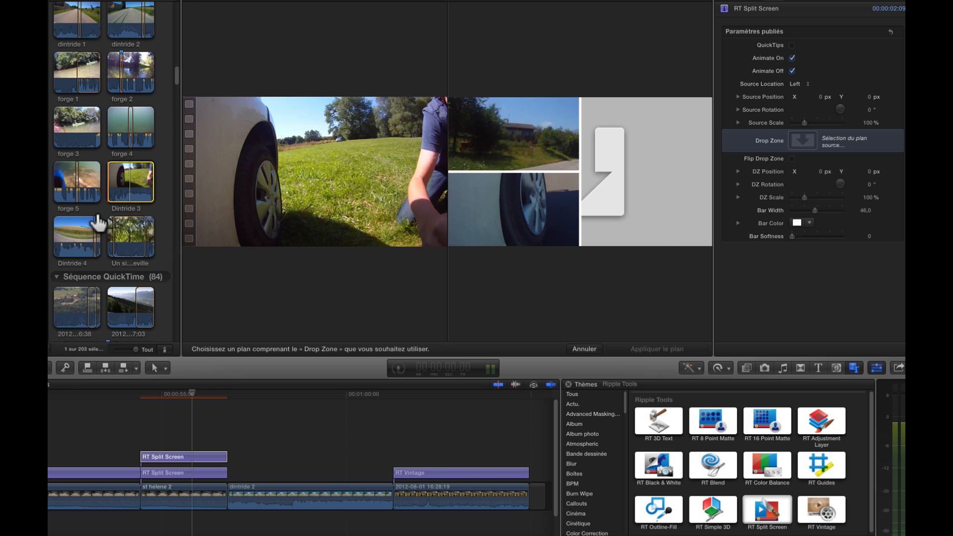
click(92, 231)
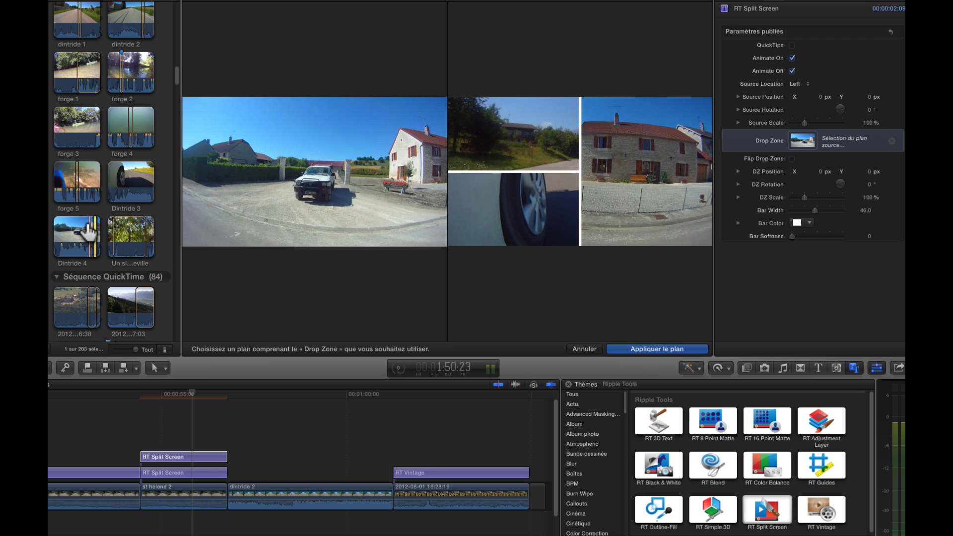
key(Return)
Step: Play back the stacked split-screen section to review the three-way layout
click(141, 395)
key(space)
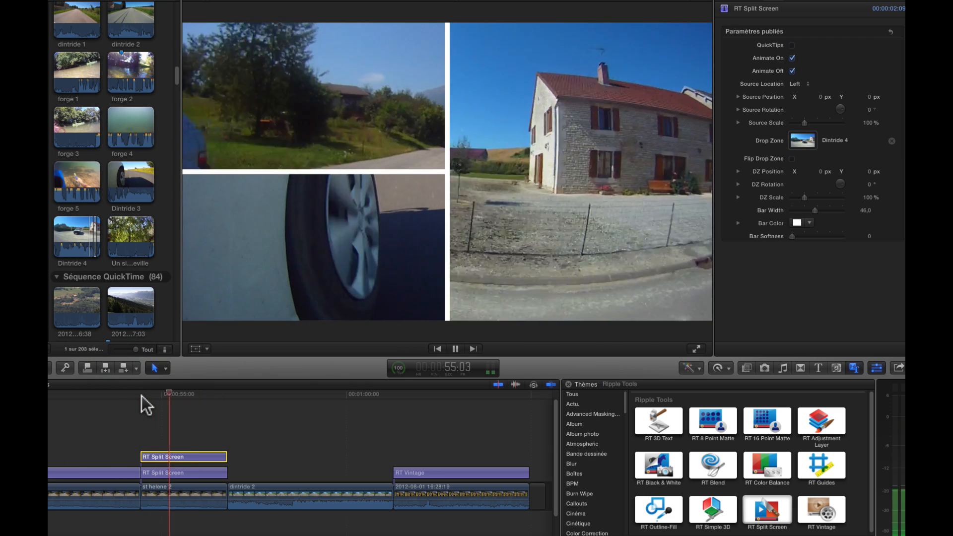
key(space)
click(188, 395)
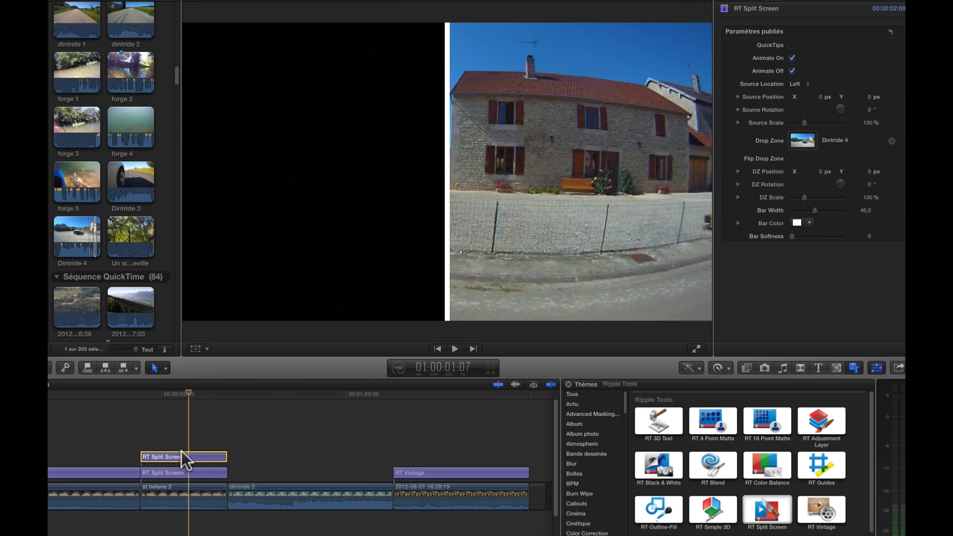
click(182, 454)
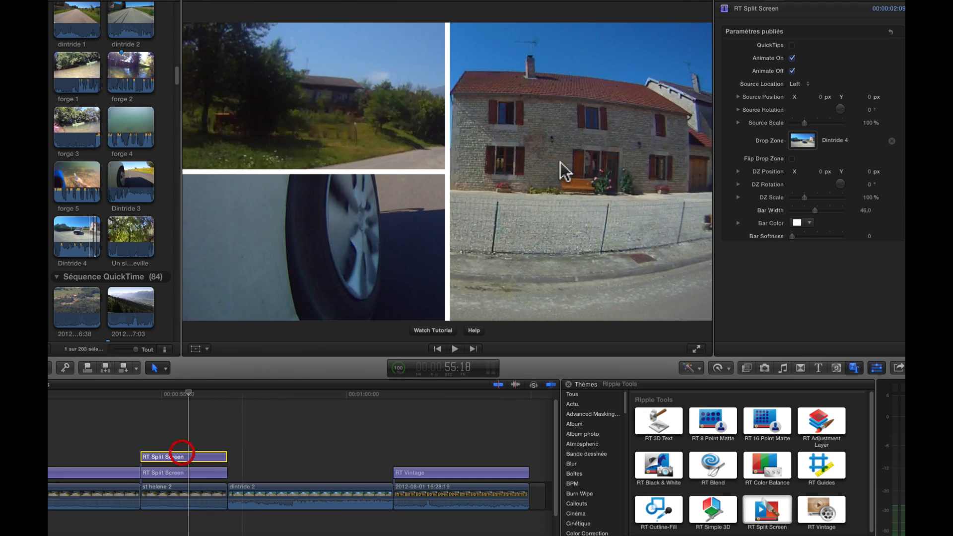
click(791, 159)
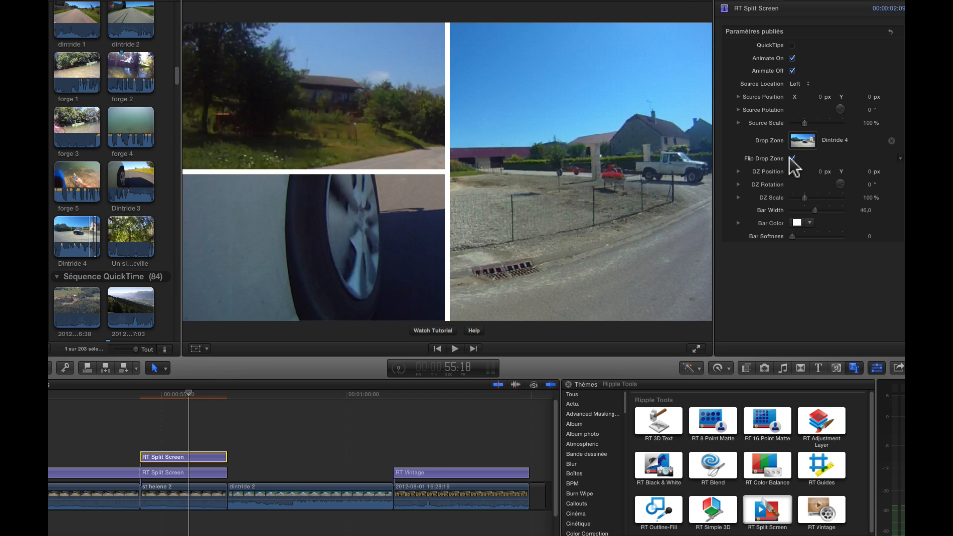
click(791, 159)
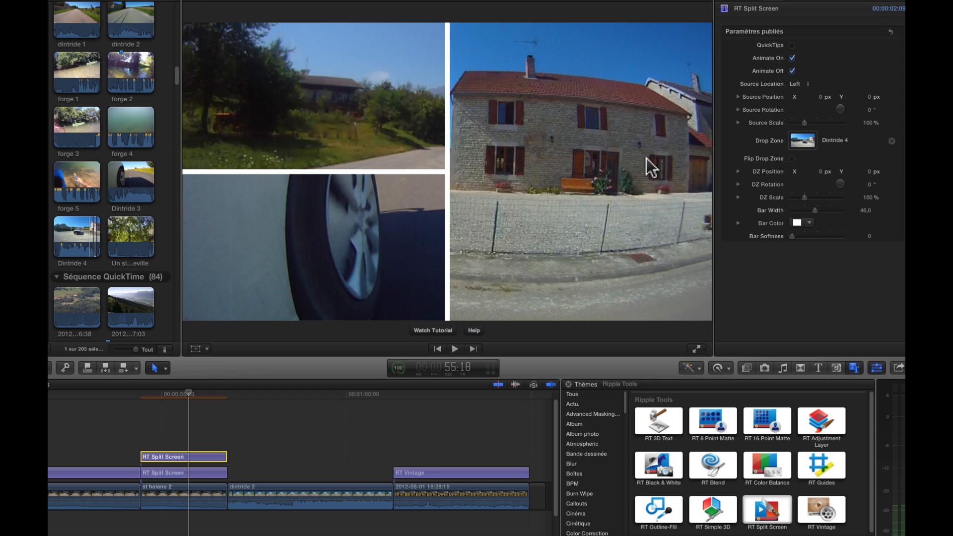
Step: Enlarge the upper split screen's drop zone to about 116% with bar width about 51, and make its bar colour red
drag(802, 195, 818, 211)
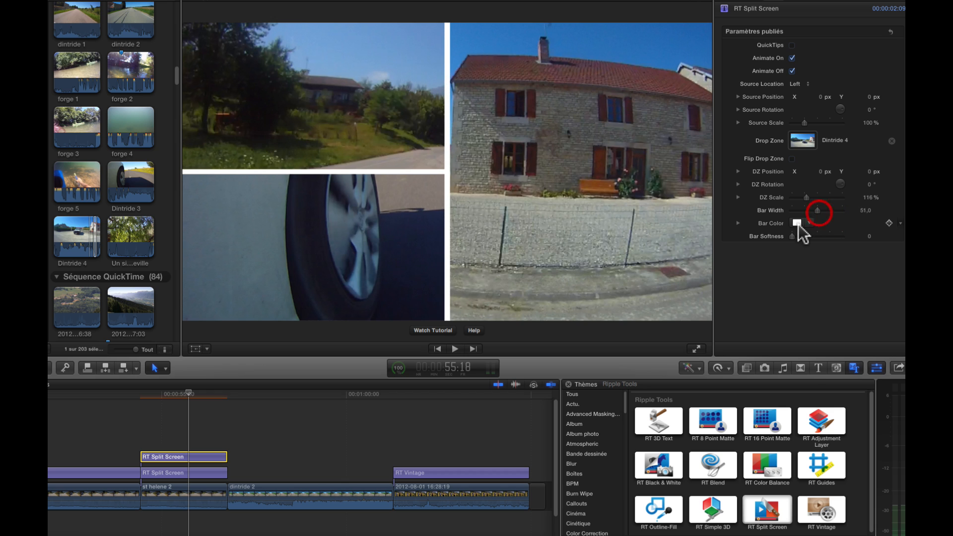
click(797, 225)
click(799, 326)
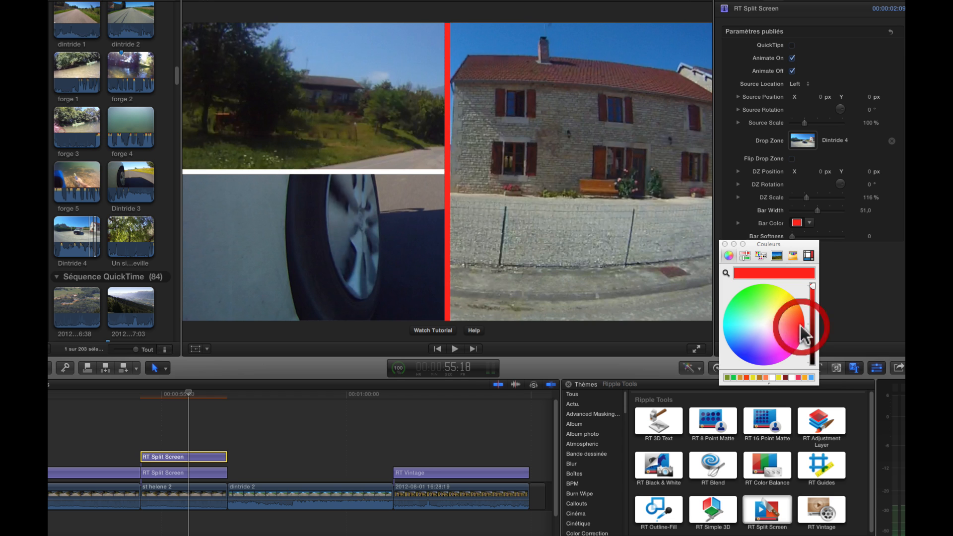
Step: Set the bar colour of the lower RT Split Screen to red as well
click(181, 473)
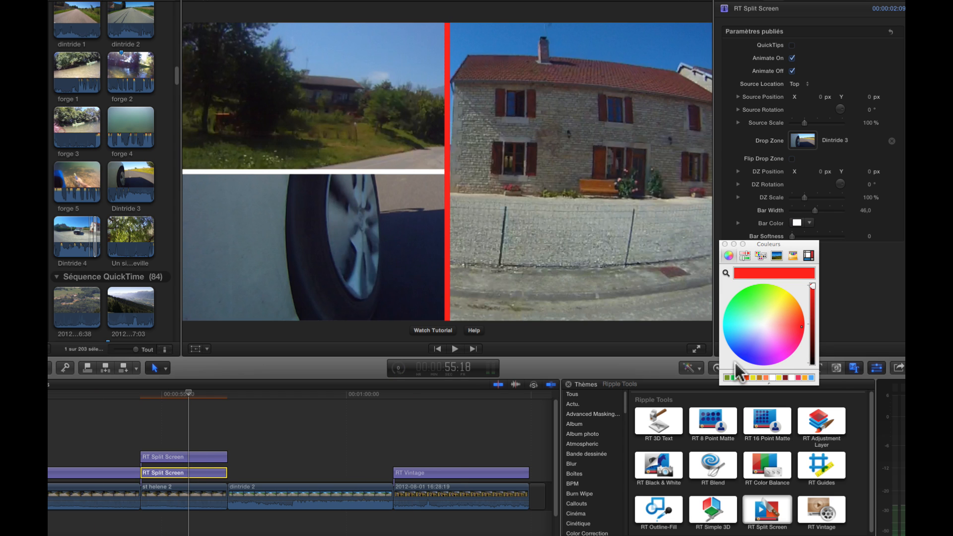
click(796, 223)
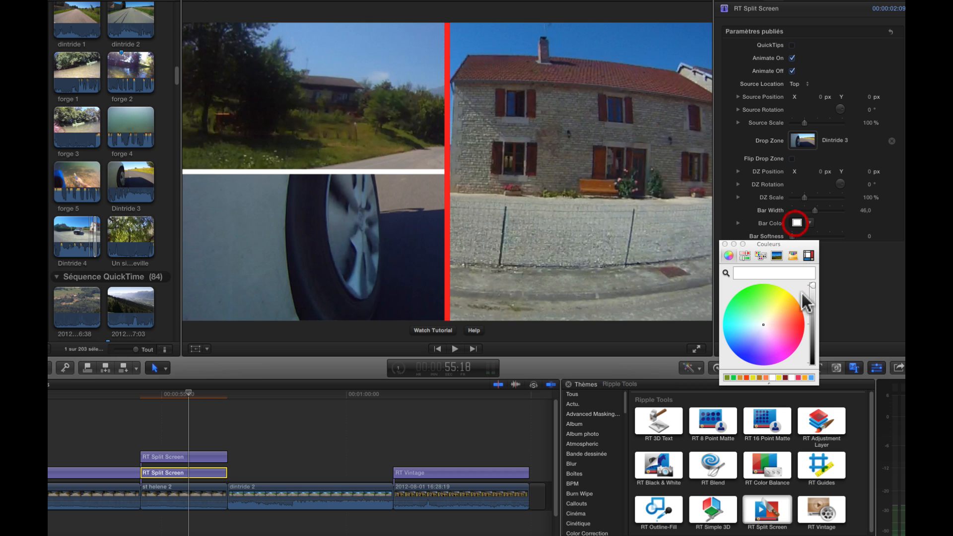
click(800, 326)
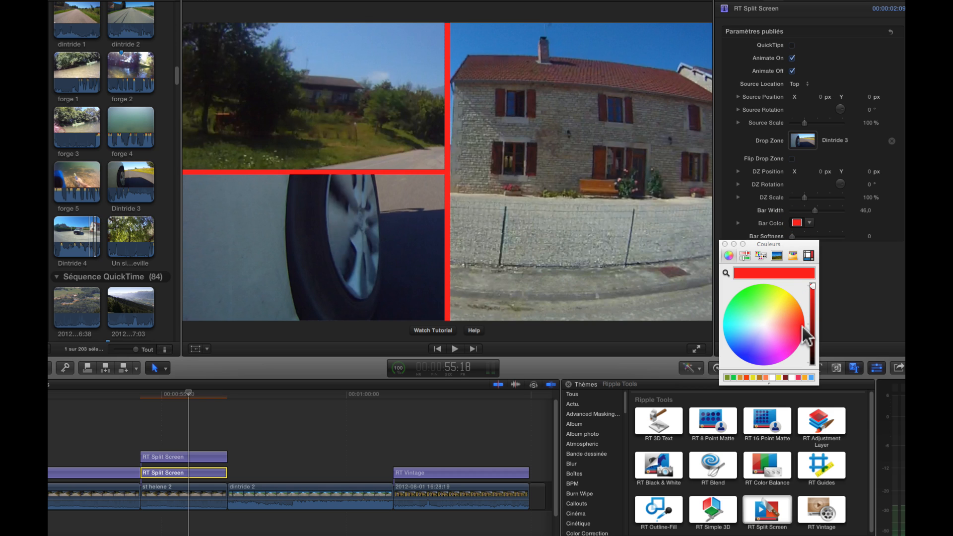
click(724, 243)
drag(792, 236, 742, 237)
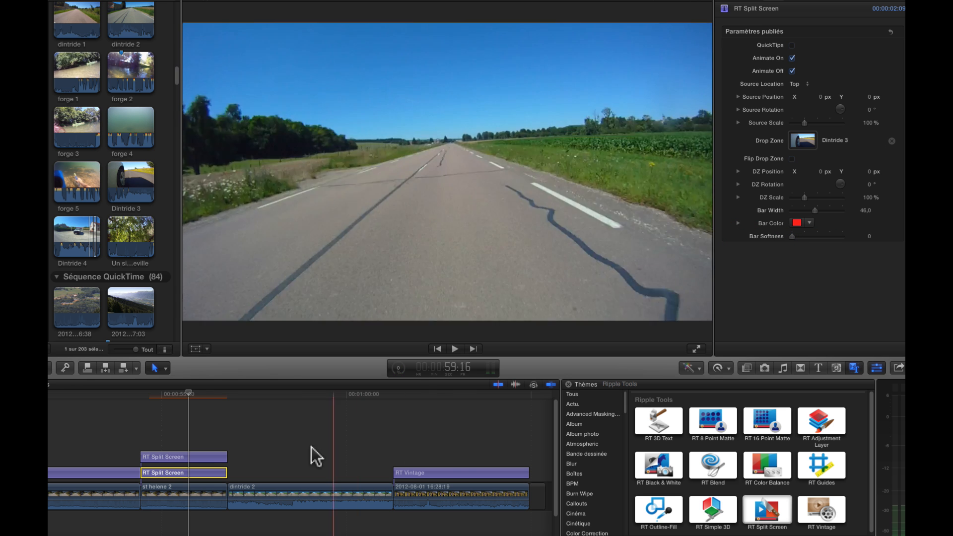
Step: Play the split-screen section to check the red bars
key(space)
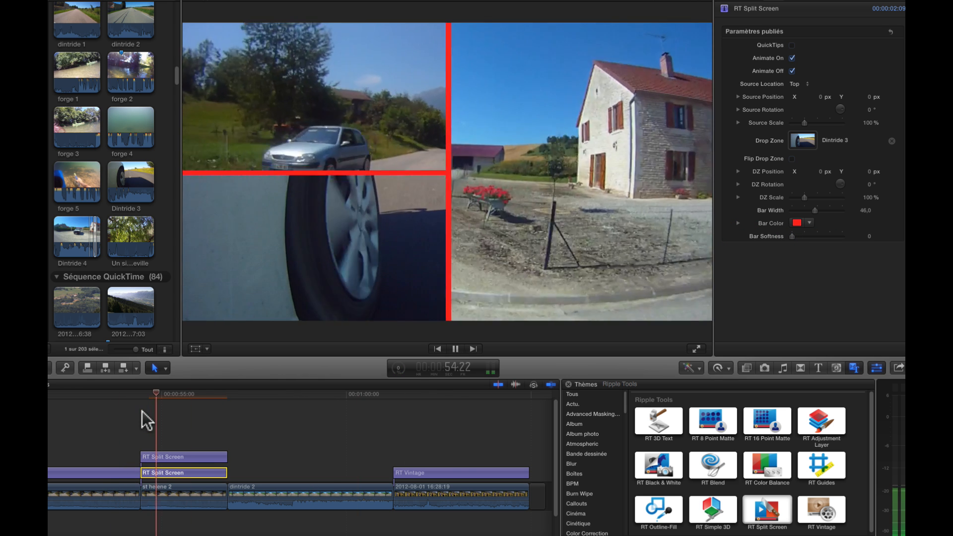
key(space)
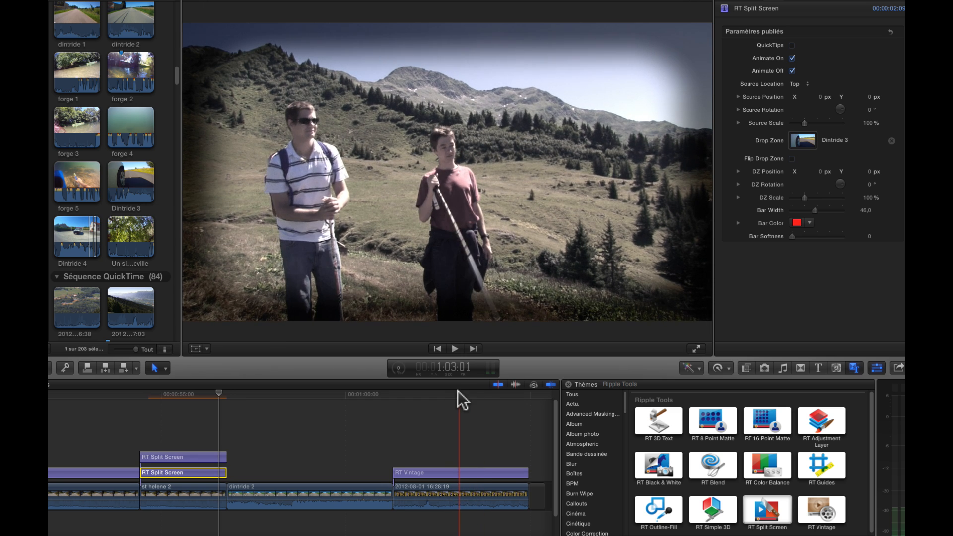
Step: Adjust the RT Vintage clip's vignette to about 72.1% density, 28 roundness, 38.75 feather and 113% scale
click(462, 467)
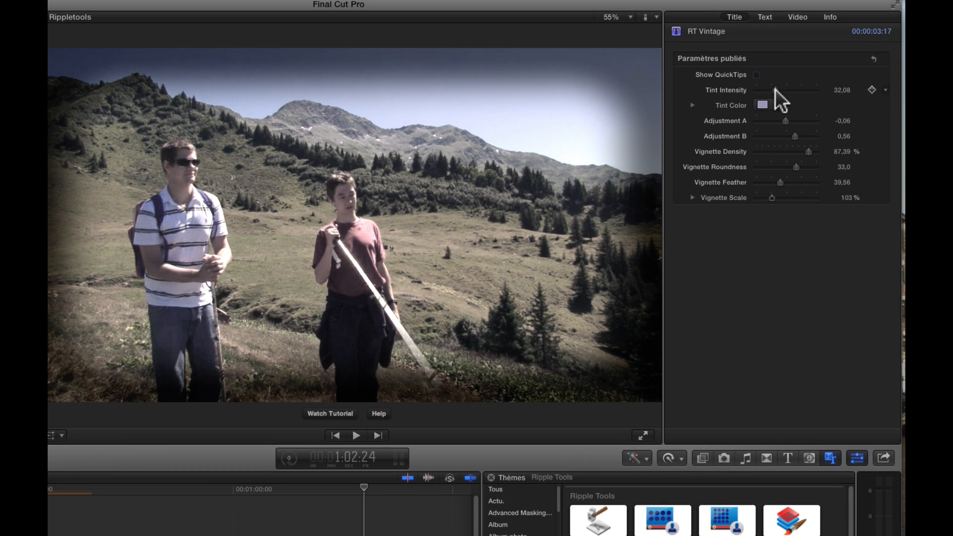
mouse_move(775, 89)
mouse_down()
mouse_move(805, 88)
mouse_move(754, 94)
mouse_up()
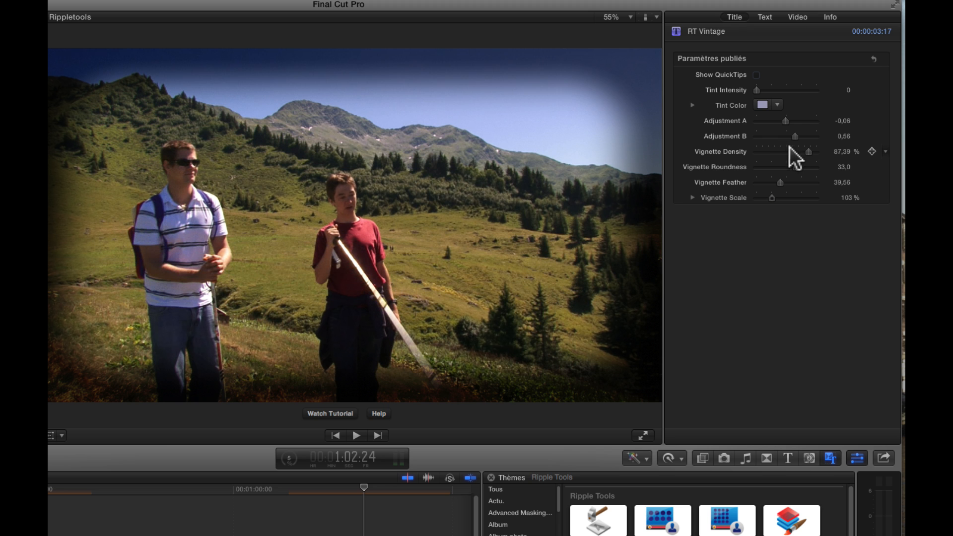
drag(811, 150, 669, 144)
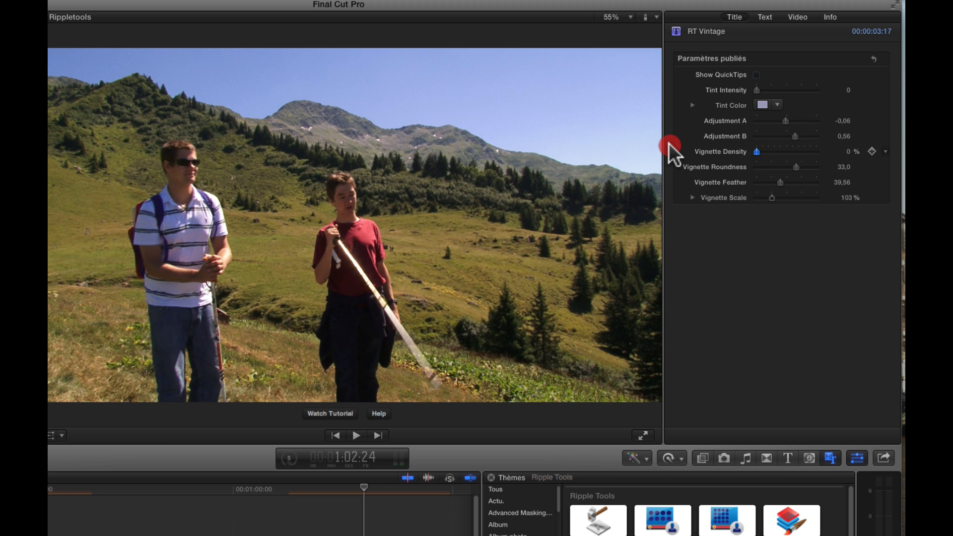
drag(755, 150, 773, 196)
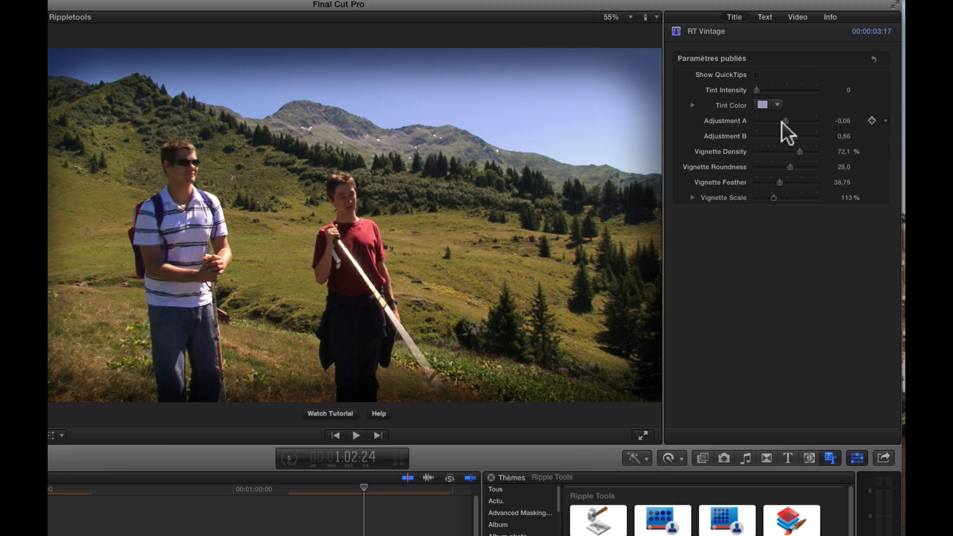
Step: Give RT Vintage a reddish Tint Color with Tint Intensity about 50.65 and Adjustment A about 0.28
mouse_move(784, 121)
mouse_down()
mouse_move(757, 122)
mouse_move(817, 122)
mouse_move(779, 121)
mouse_up()
drag(757, 90, 789, 93)
click(762, 105)
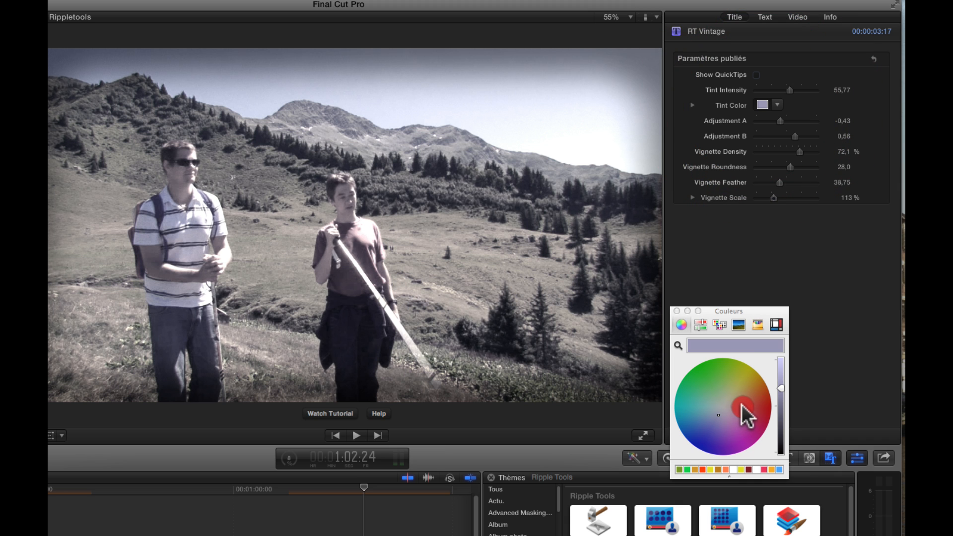
click(748, 405)
drag(749, 404, 755, 402)
click(756, 402)
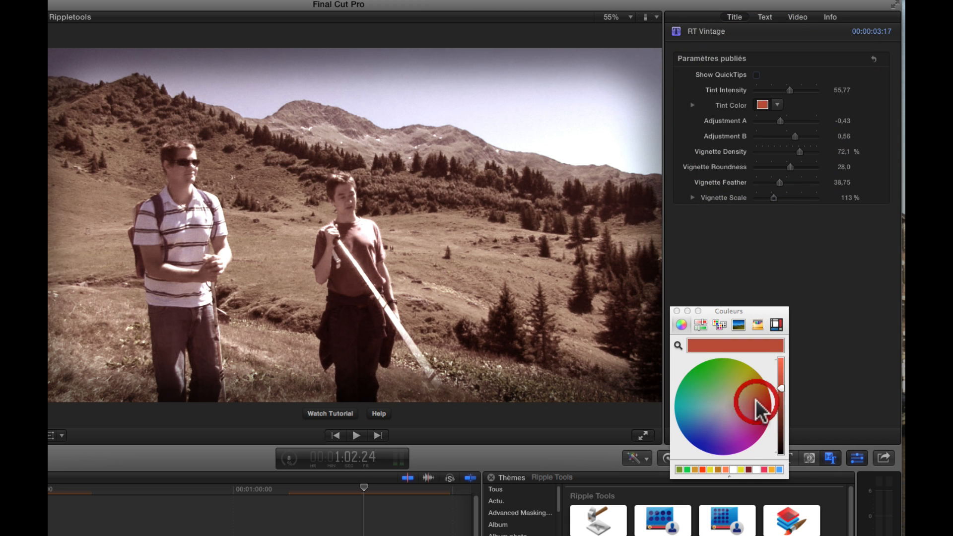
drag(788, 88, 788, 128)
scroll(385, 511, right, 2)
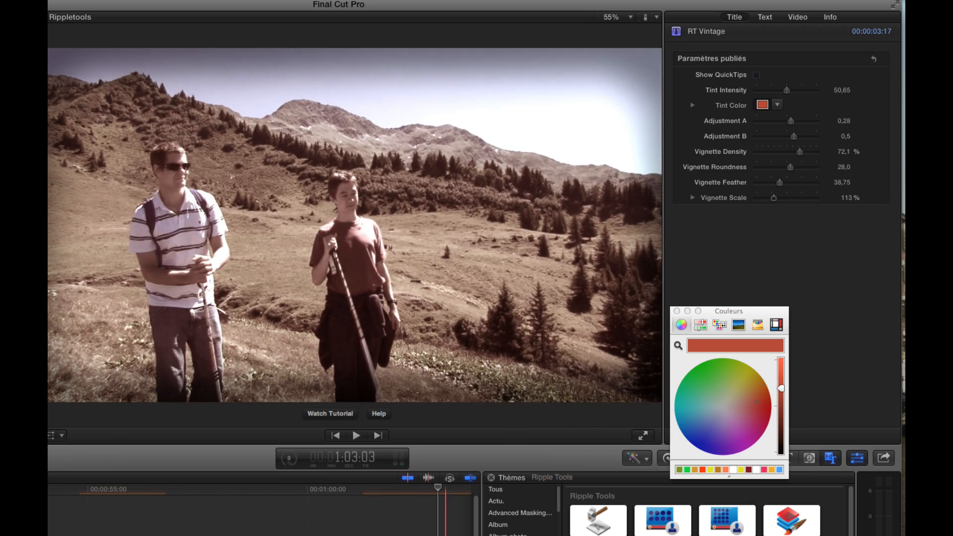